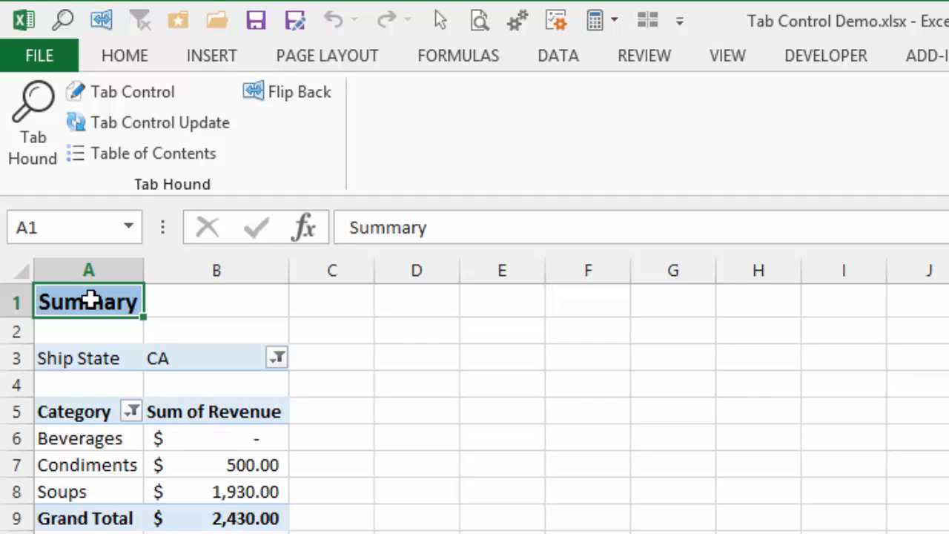
Generate a TabControl sheet listing every worksheet's current name, new name, colour and visibility
left_click(111, 95)
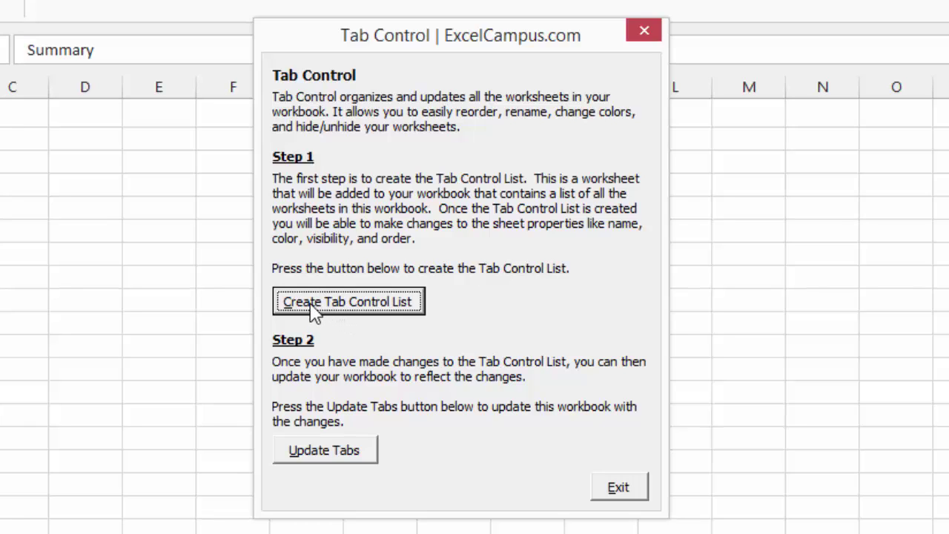
left_click(368, 306)
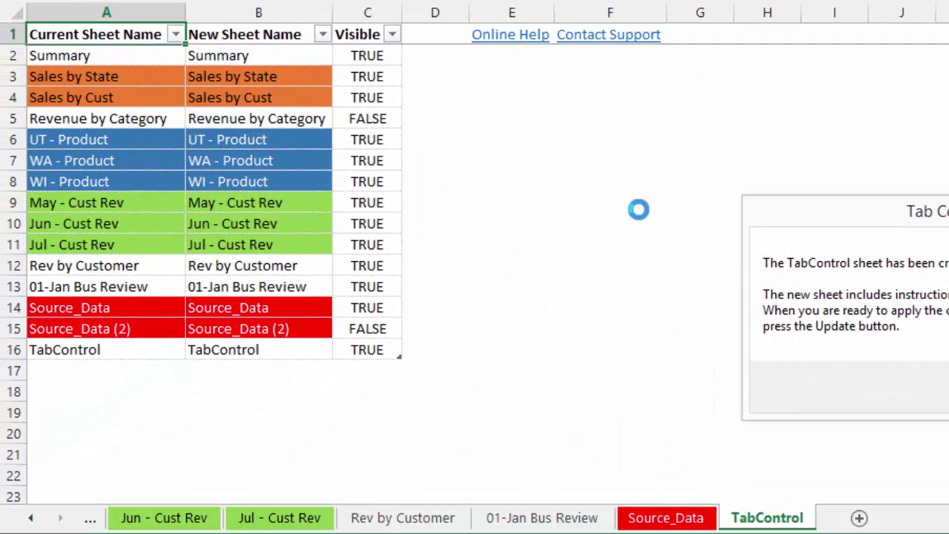
left_click(845, 385)
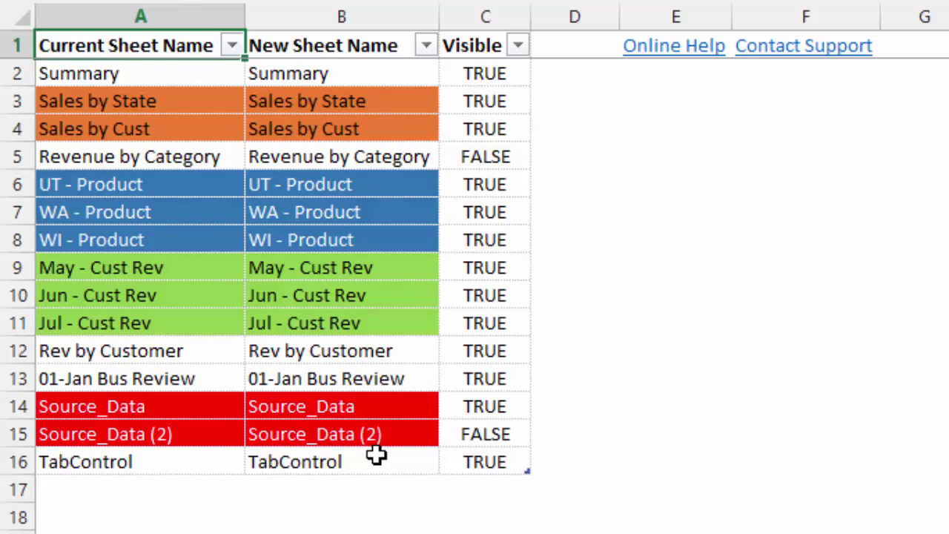
Fill cells B3:B4 (Sales by State and Sales by Cust) with yellow
left_click(342, 95)
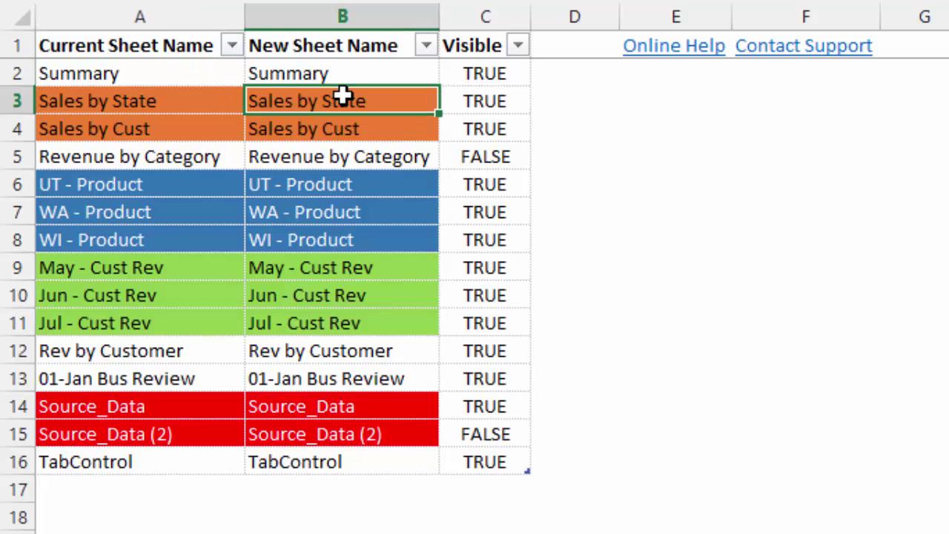
left_click_drag(341, 95, 342, 123)
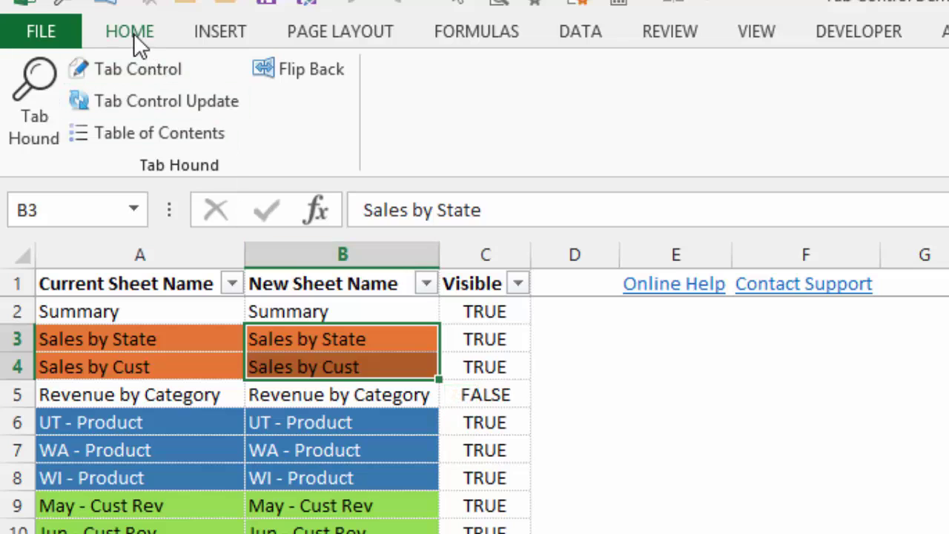
left_click(132, 33)
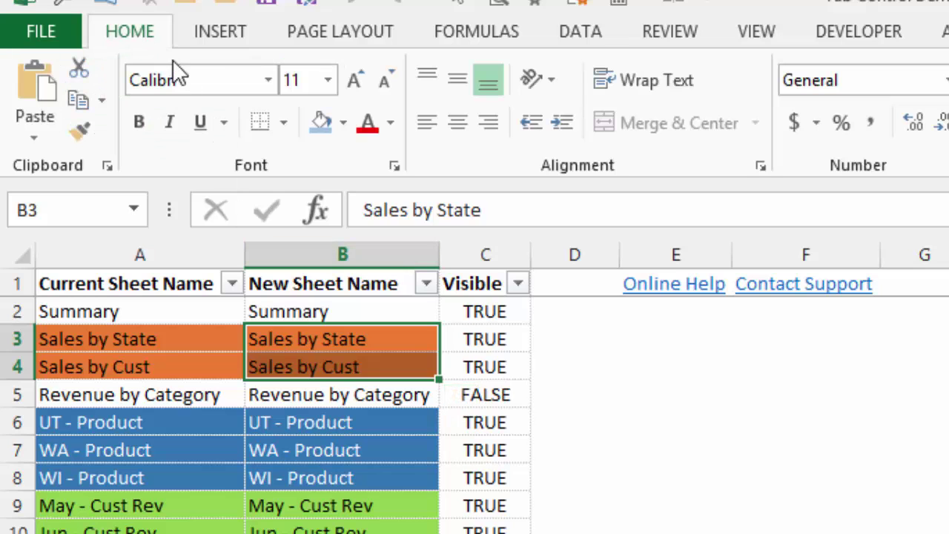
left_click(344, 125)
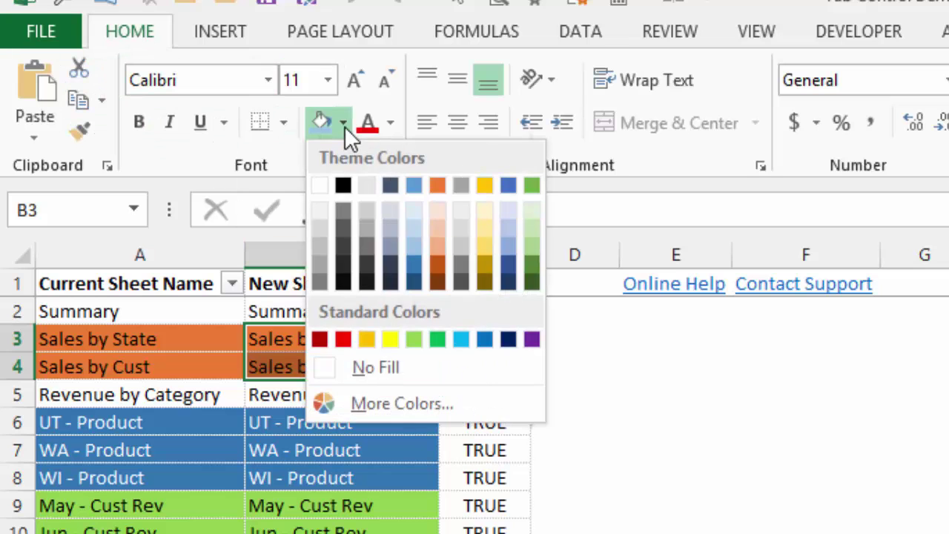
left_click(391, 335)
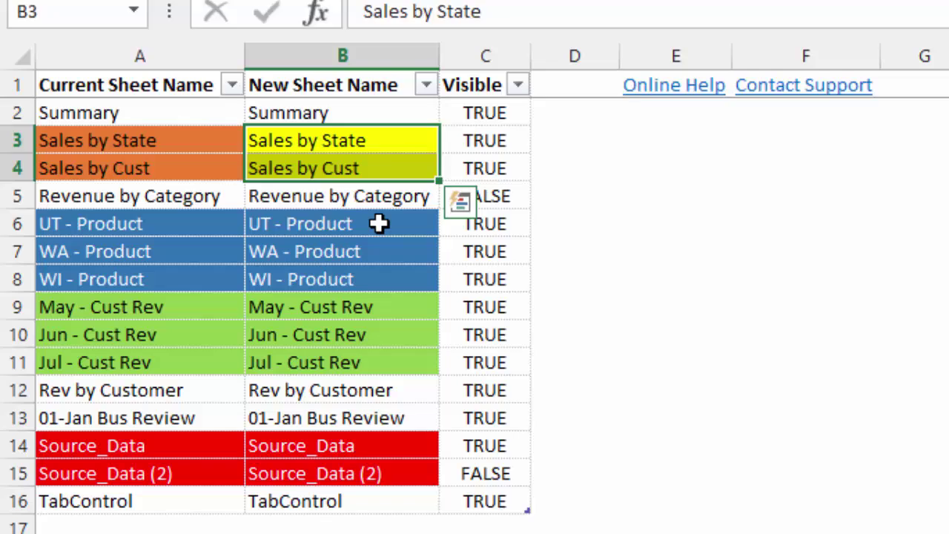
In B6:B8, replace 'Product' with 'Product Sales' for the UT, WA and WI names
left_click(379, 193)
left_click_drag(379, 192, 372, 238)
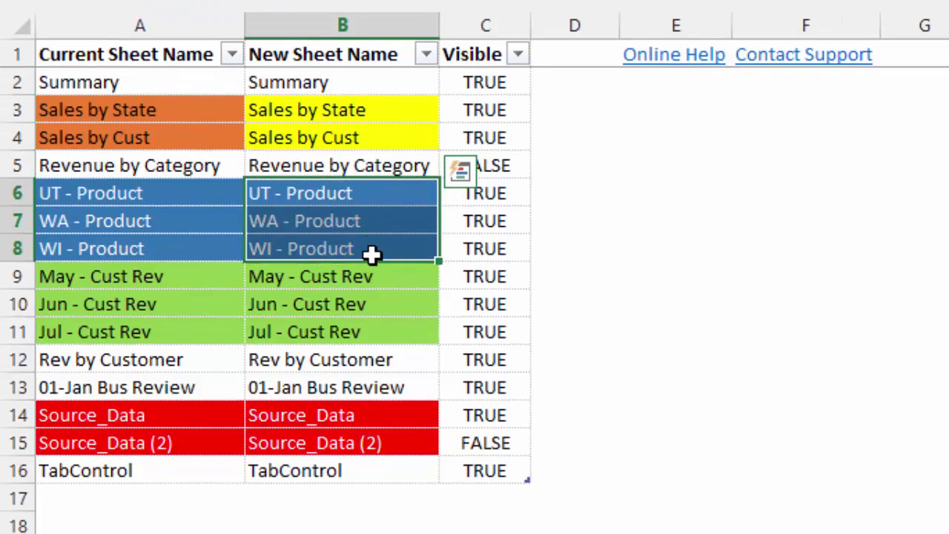
key("ctrl+v")
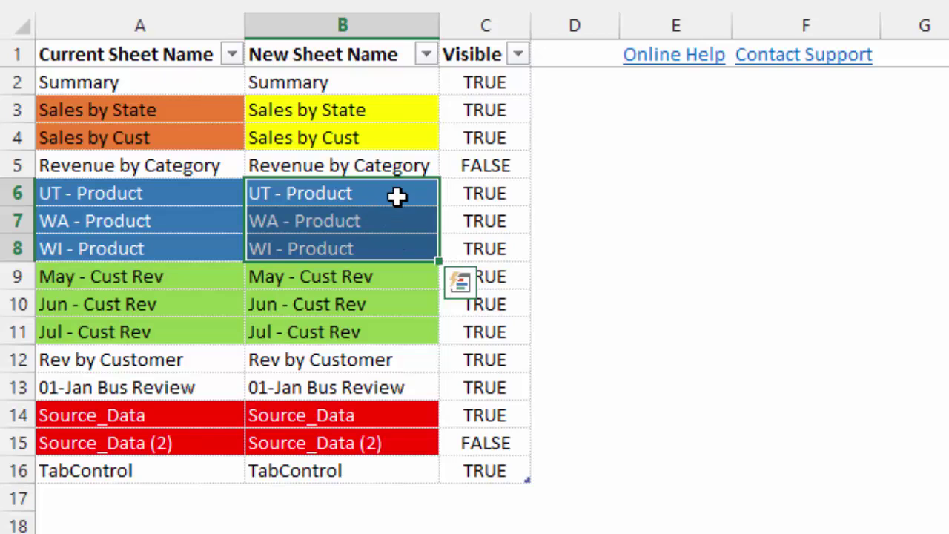
key("ctrl+h")
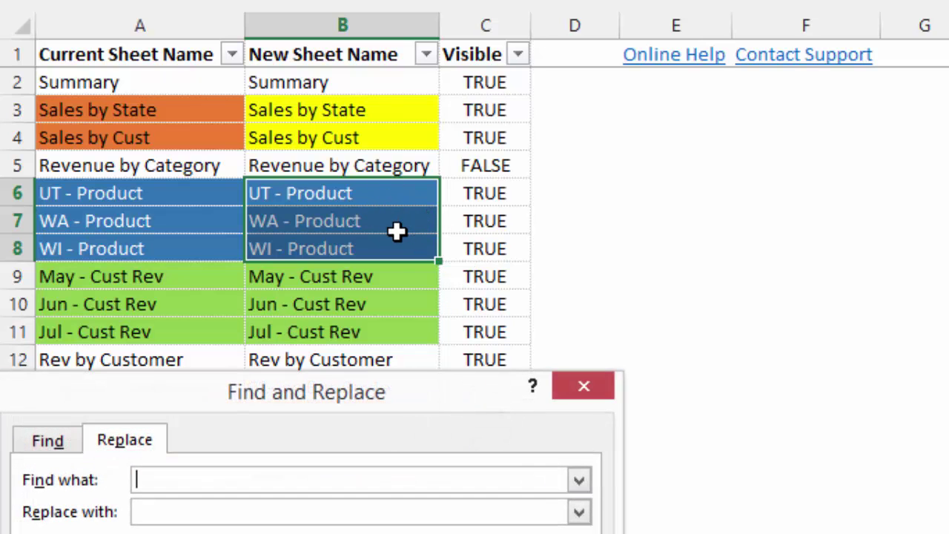
left_click_drag(375, 404, 616, 309)
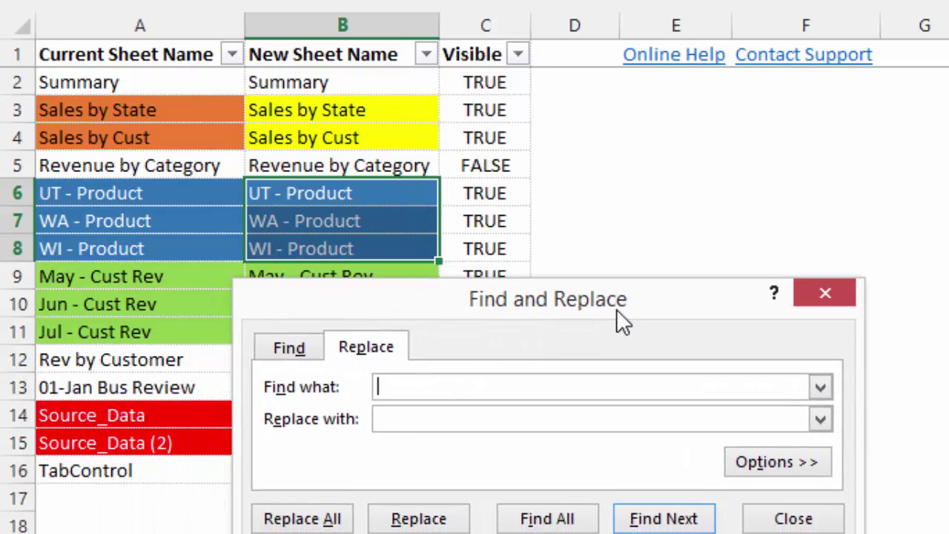
type("Product")
key("Tab")
type("Product Sales")
key("alt+a")
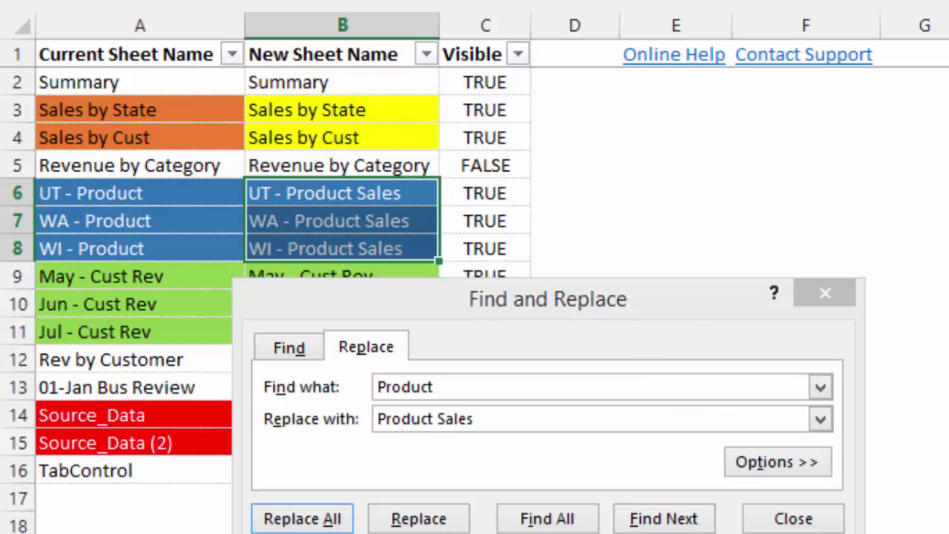
left_click(789, 516)
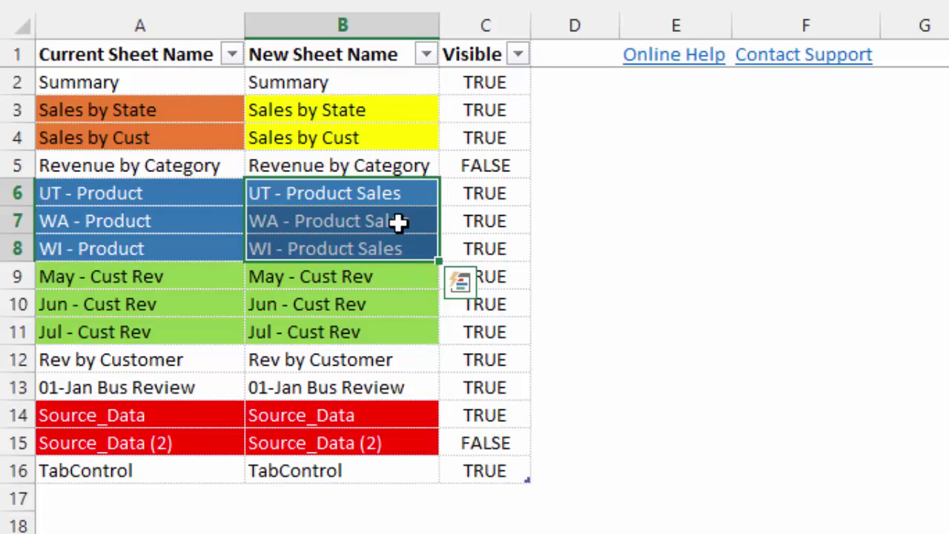
Sort the New Sheet Name column A to Z, then by yellow cell colour on top
left_click(430, 51)
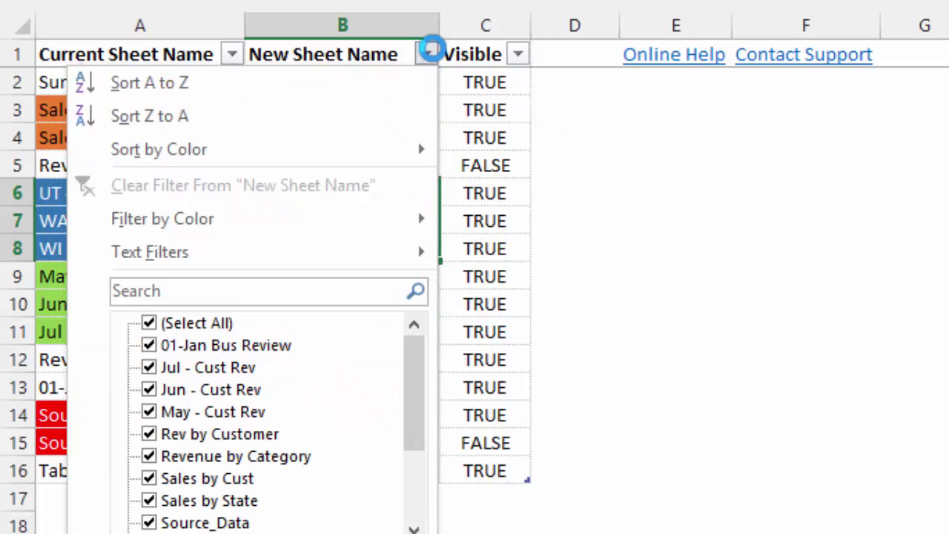
left_click(178, 89)
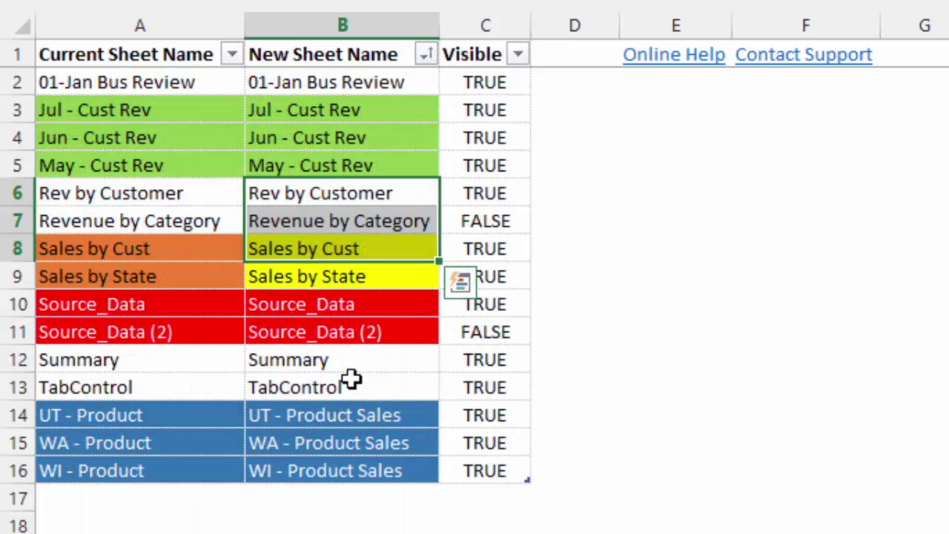
left_click(426, 54)
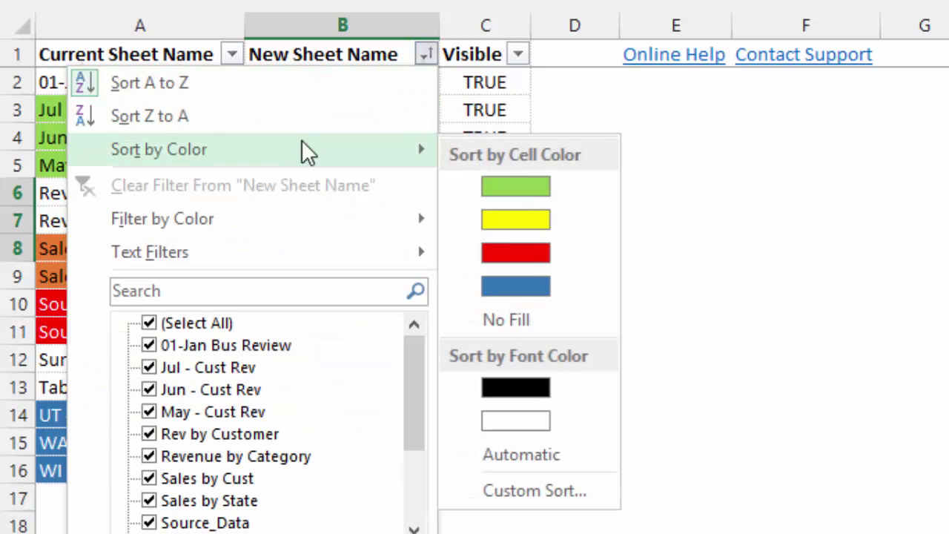
mouse_move(158, 149)
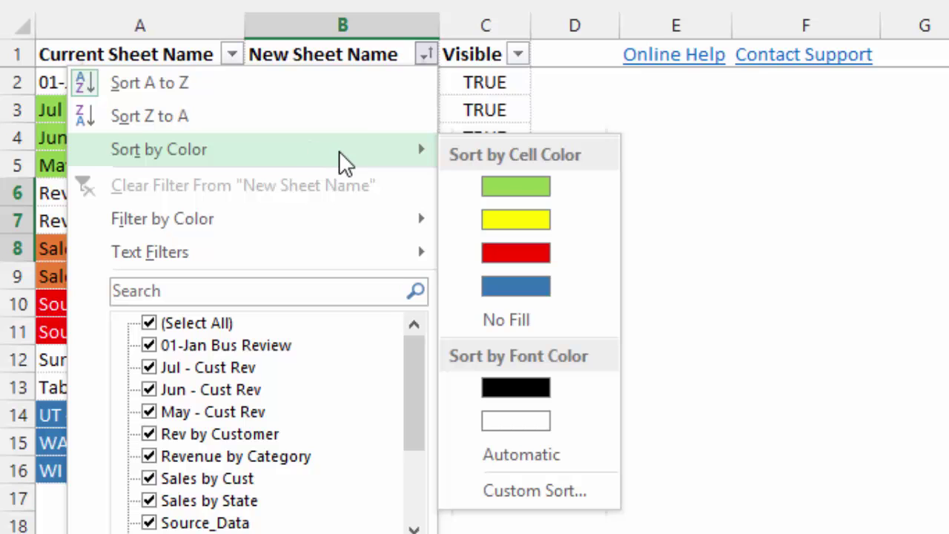
left_click(519, 227)
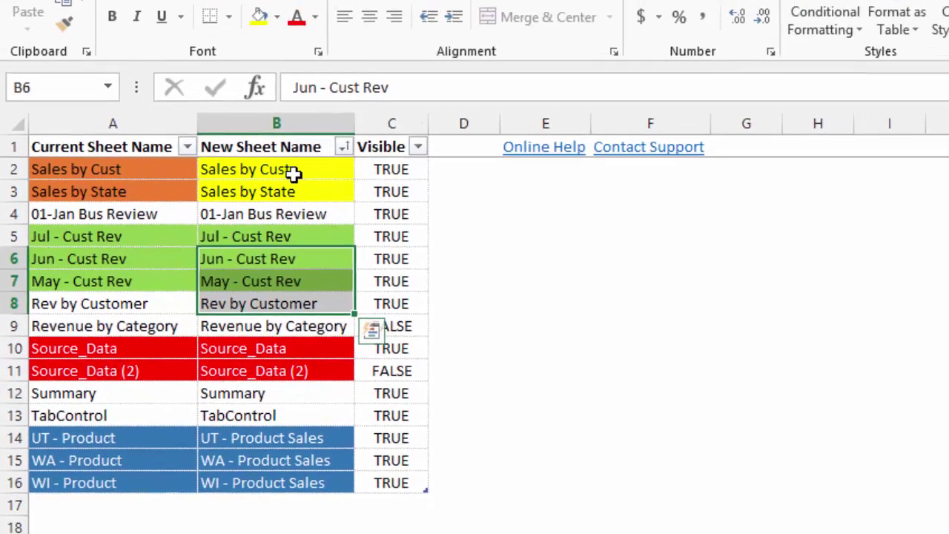
Run the Tab Hound update to apply the list's new names and colours to the sheets
left_click(250, 219)
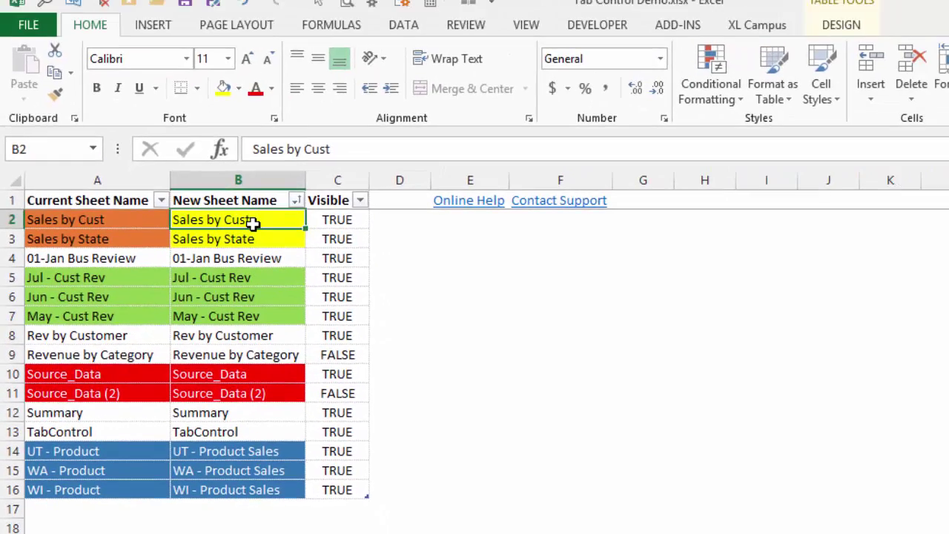
left_click(752, 26)
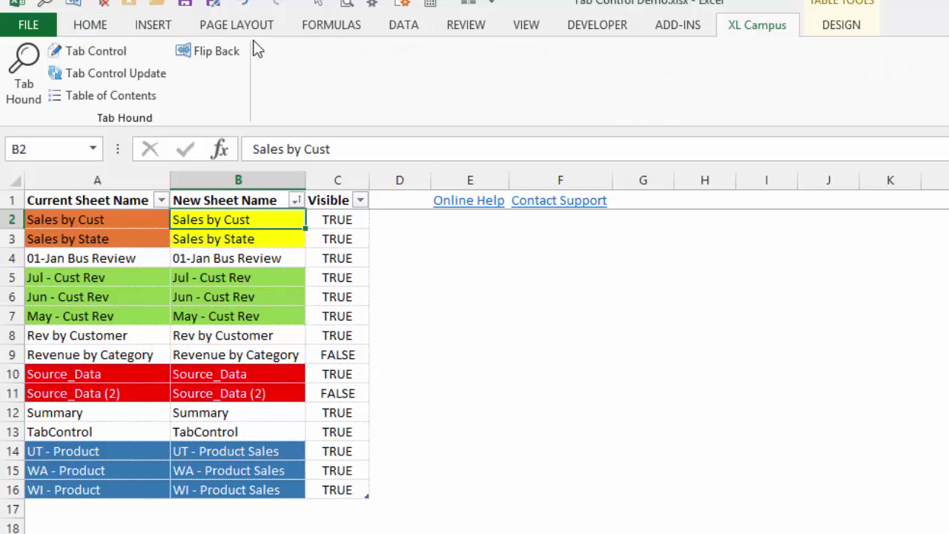
left_click(137, 72)
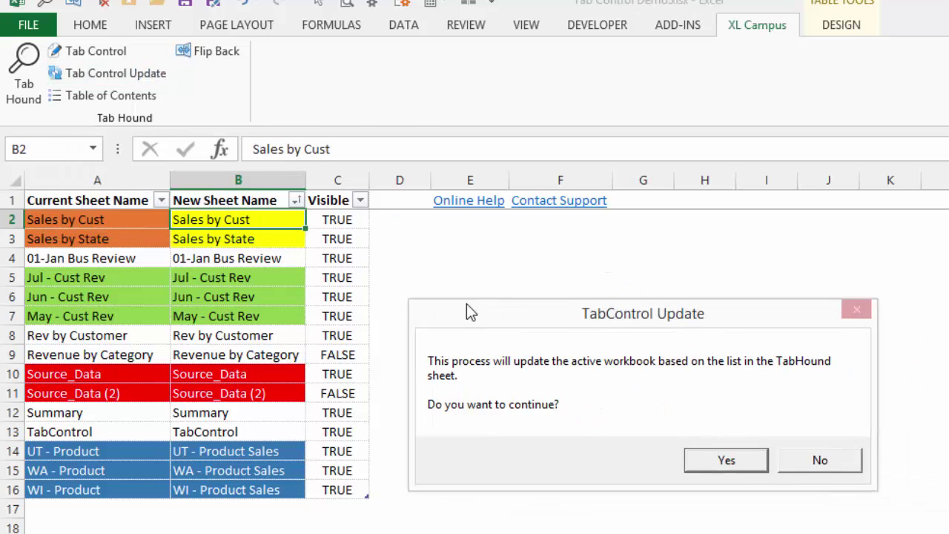
left_click(684, 450)
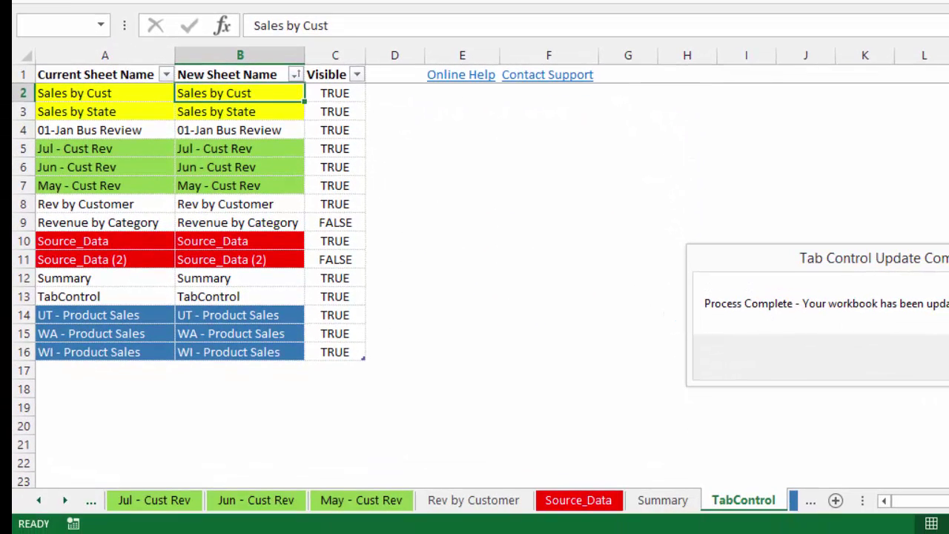
Dismiss the completion notice and scroll the sheet tabs from the first to the last
left_click(834, 337)
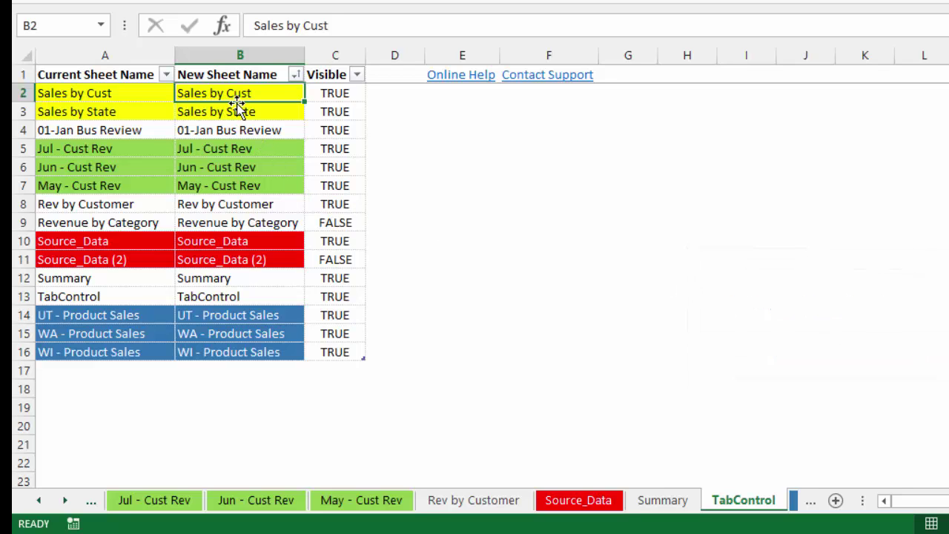
left_click(39, 500)
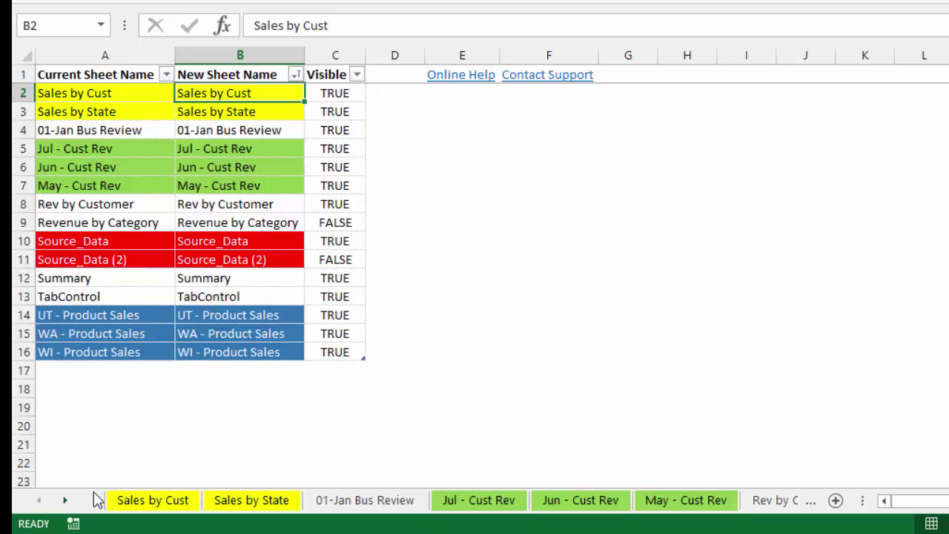
left_click(65, 501)
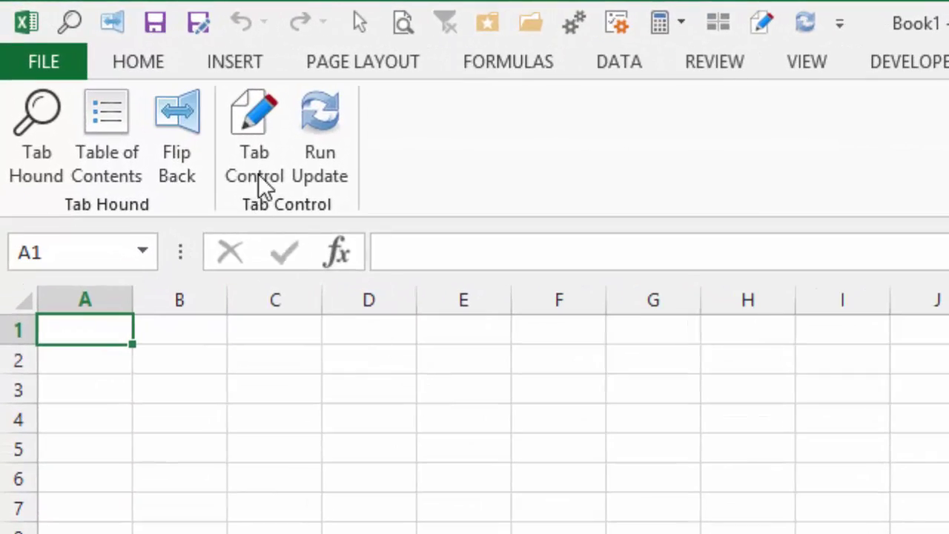
In Book1, build a TabControl list sheet showing Sheet1 and TabControl
left_click(264, 171)
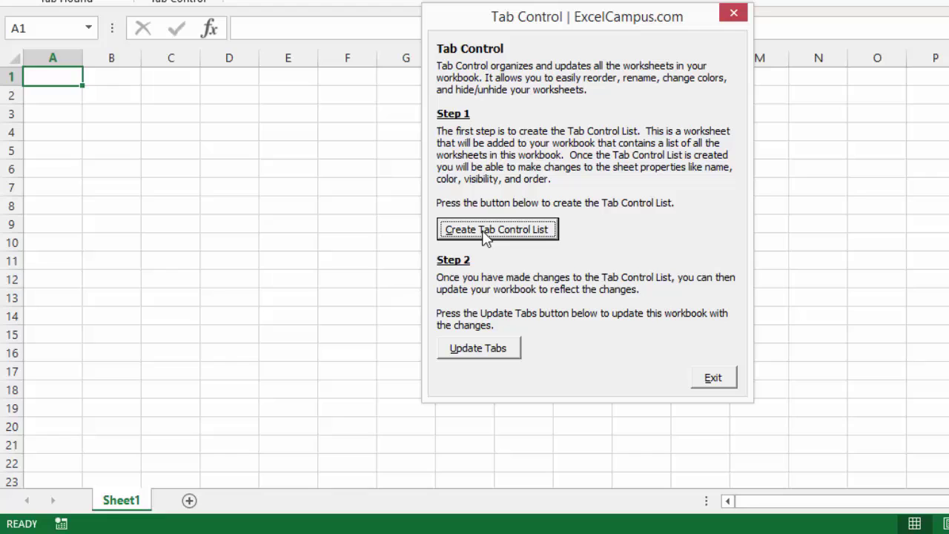
left_click(484, 232)
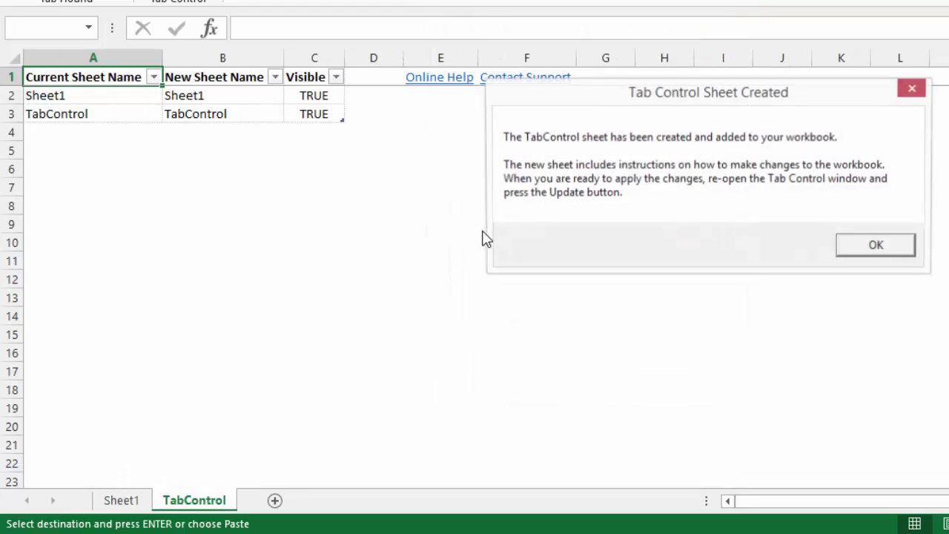
left_click(877, 247)
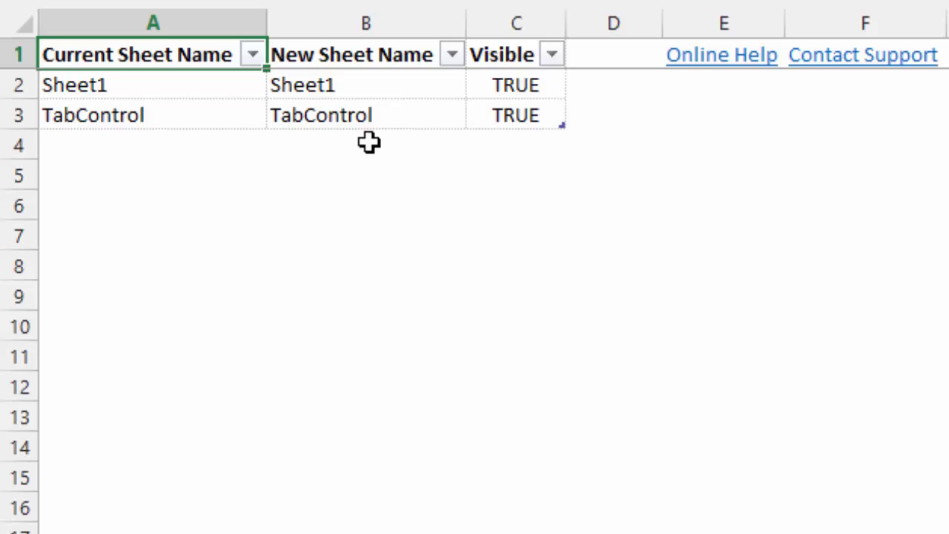
Enter Jan in B4 and fill the month names down through Dec in B15
left_click(374, 143)
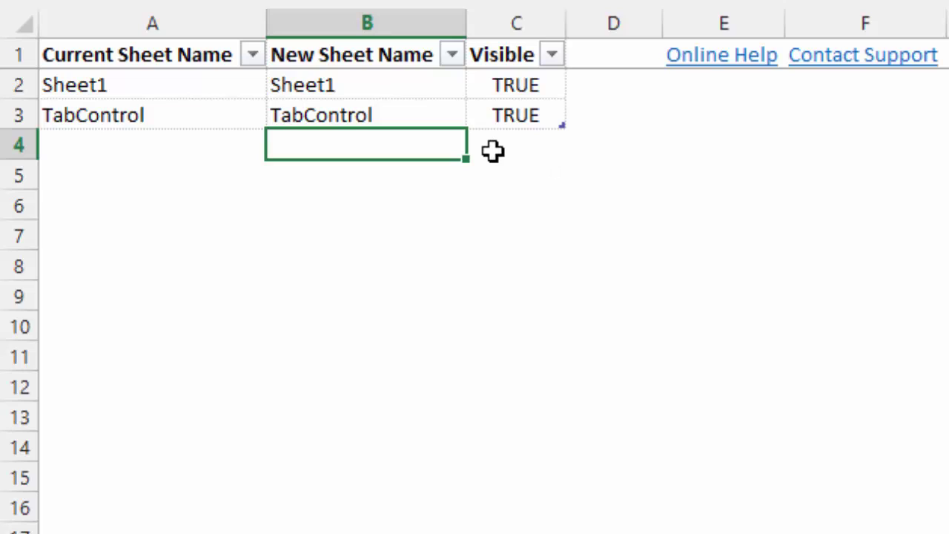
type("Jan")
key("Return")
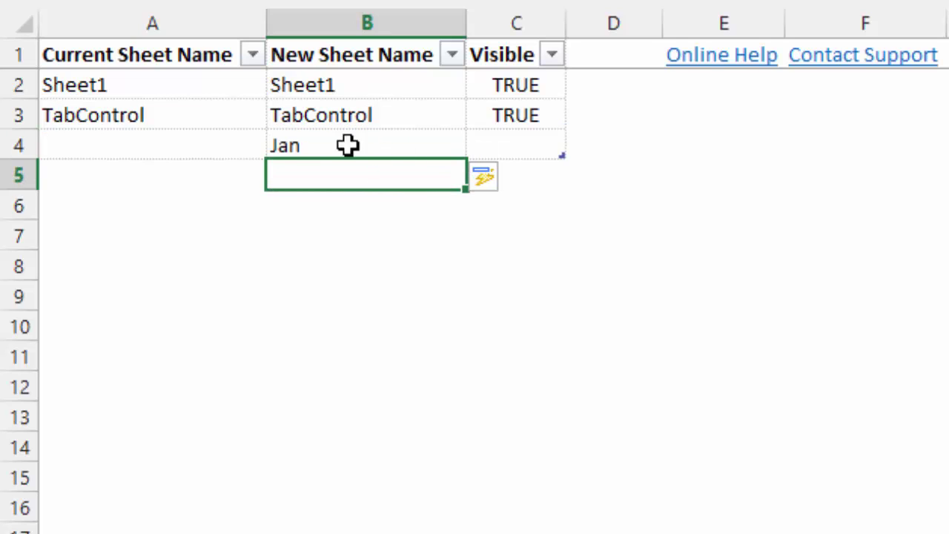
left_click(355, 151)
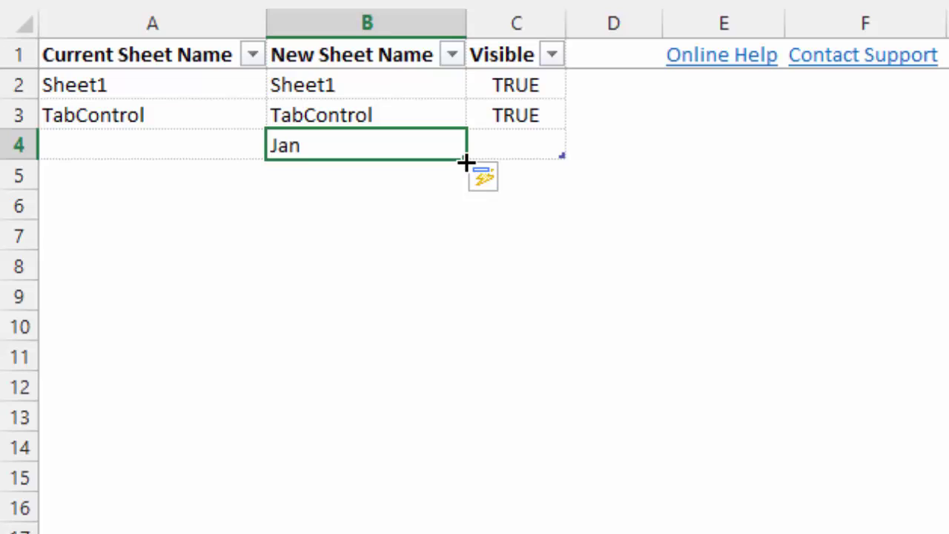
left_click_drag(466, 162, 452, 482)
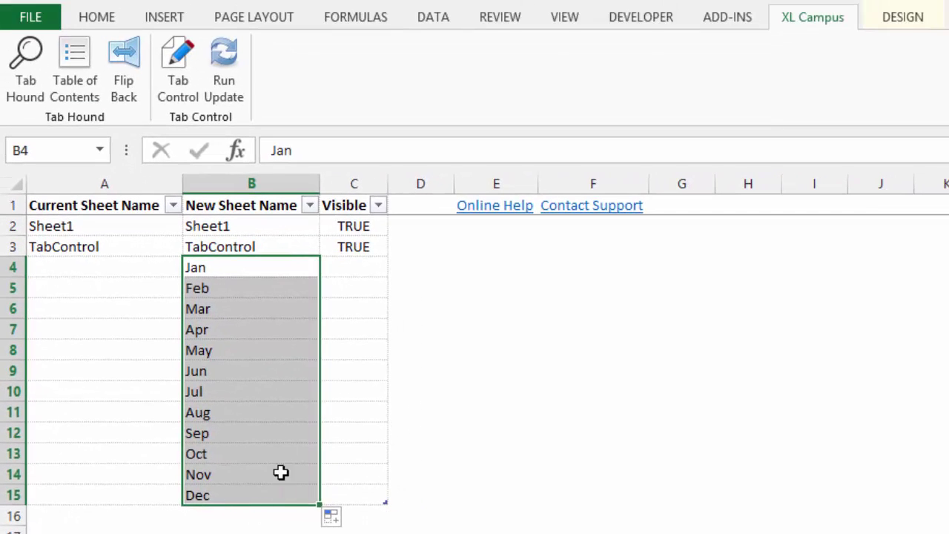
Run the update to add the twelve month sheets Jan through Dec
left_click(227, 68)
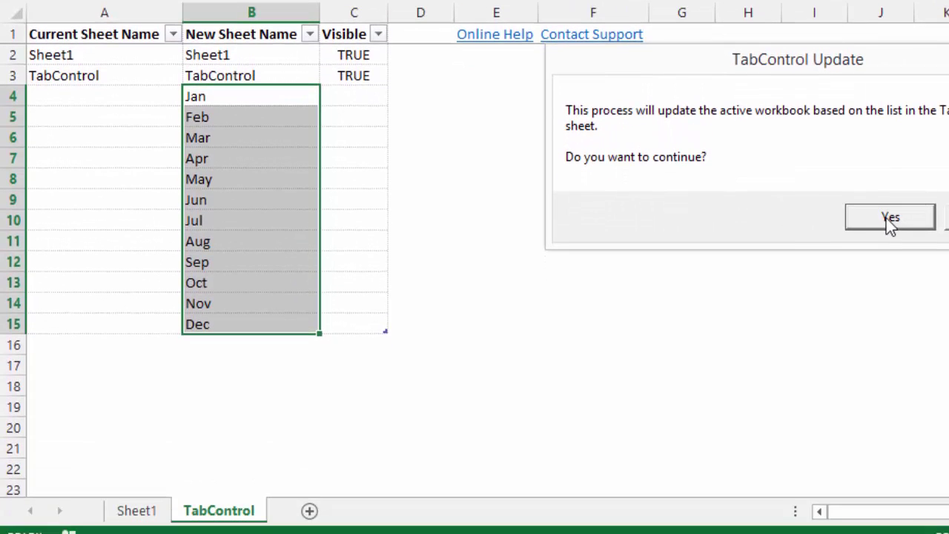
left_click(883, 218)
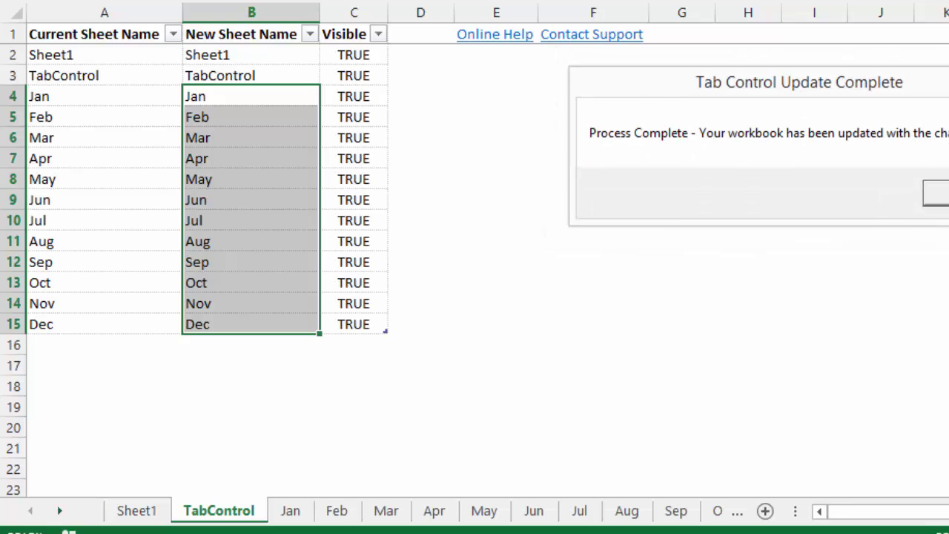
left_click(938, 193)
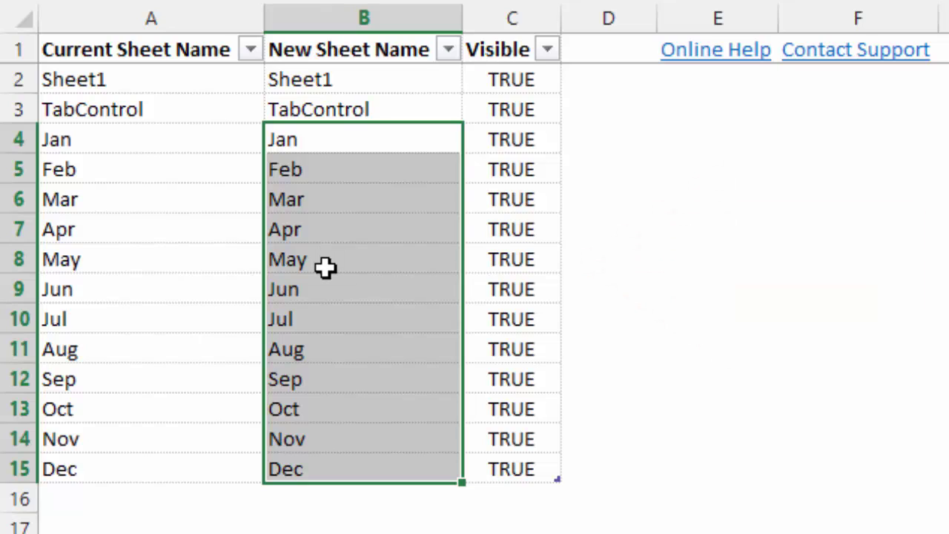
Select the Oct–Dec rows (A13:C15) and drag them up into rows 4–6, above Jan
left_click(138, 408)
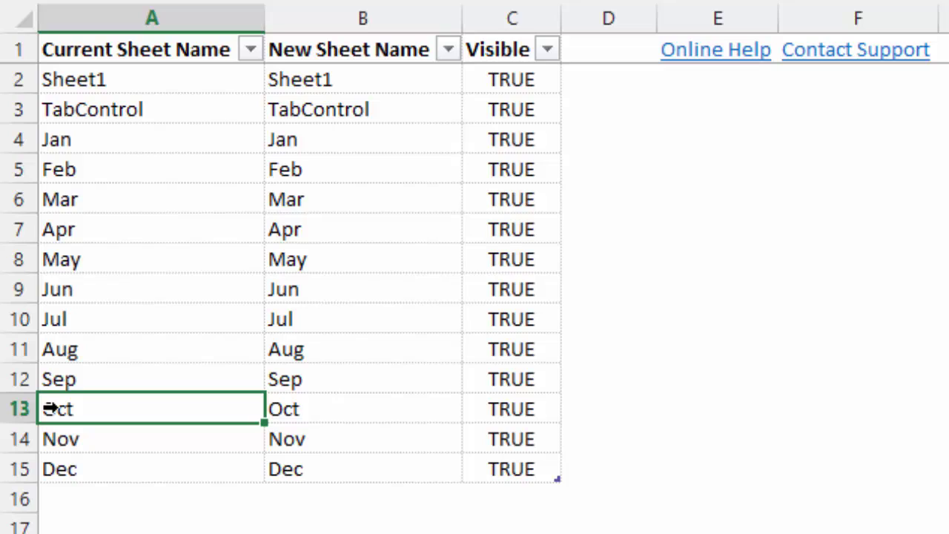
key("ctrl+shift+Right")
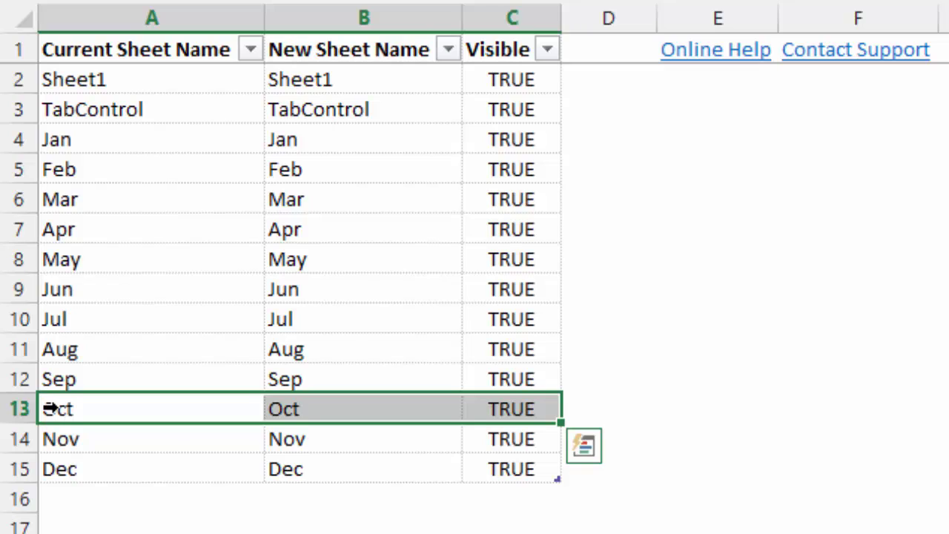
key("ctrl+shift+Down")
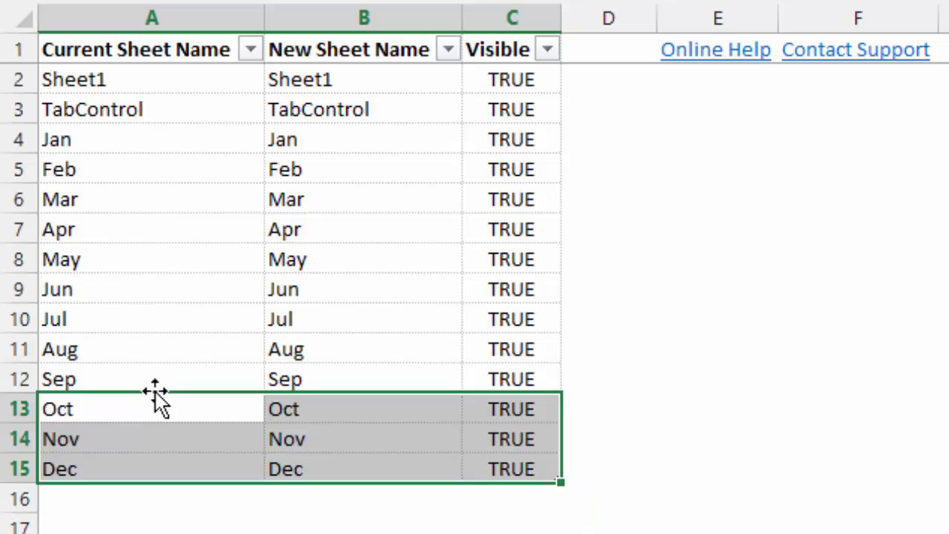
left_click_drag(155, 391, 181, 133)
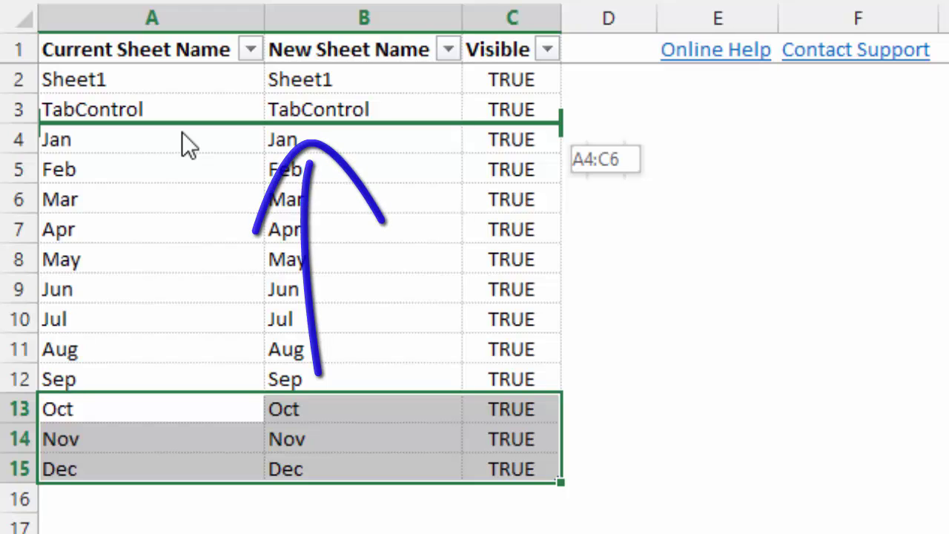
left_click_drag(181, 133, 182, 133)
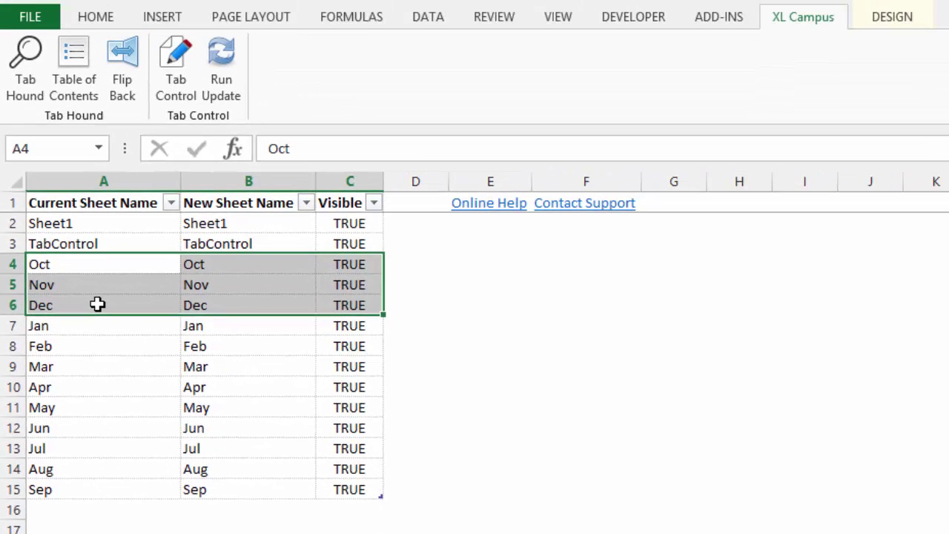
Run the update so the workbook's sheet tabs place Oct, Nov and Dec before Jan
left_click(228, 77)
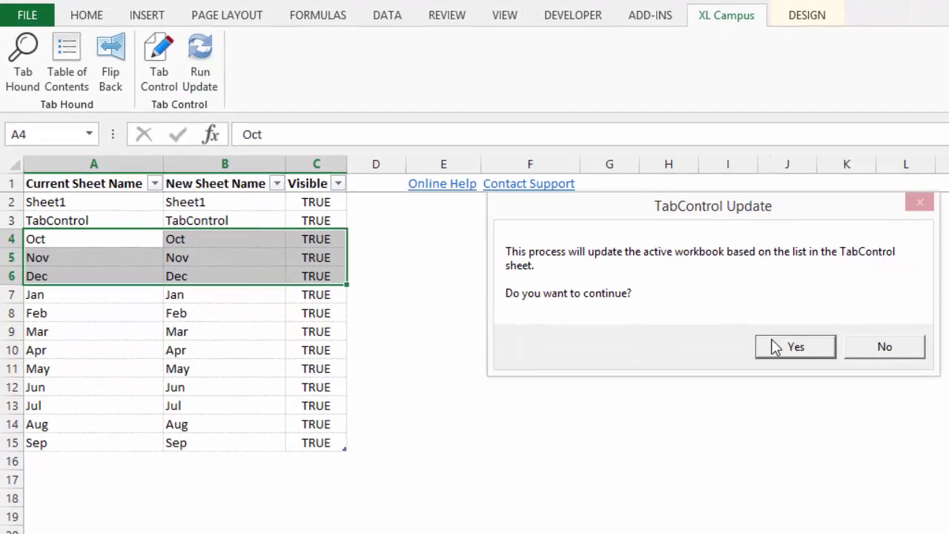
left_click(681, 299)
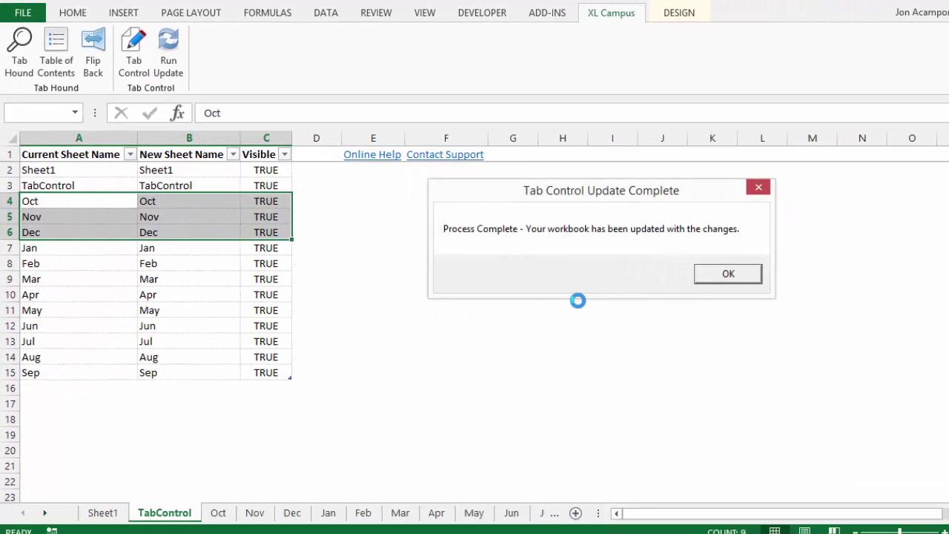
left_click(700, 275)
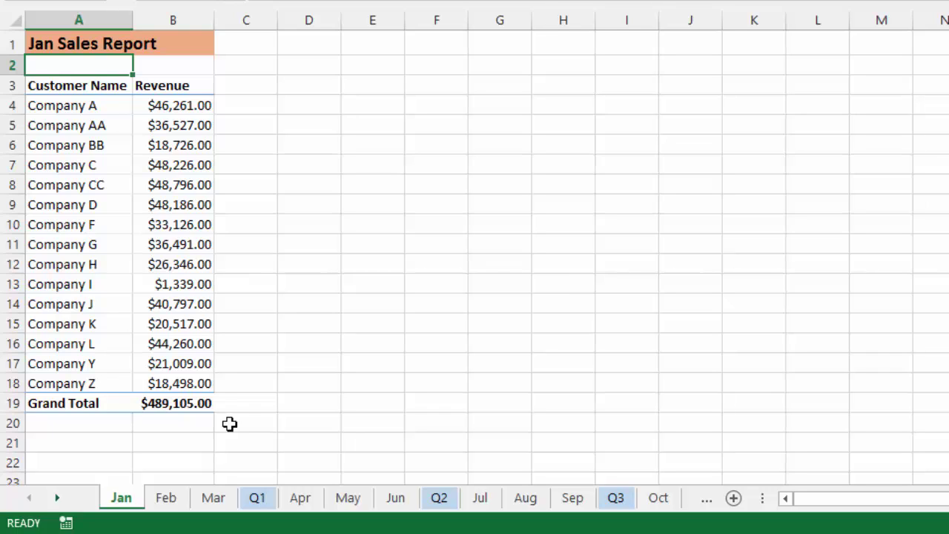
Jump to the TabControl sheet by searching 'tab' in Tab Hound (Ctrl+Shift+T)
key("ctrl+shift+t")
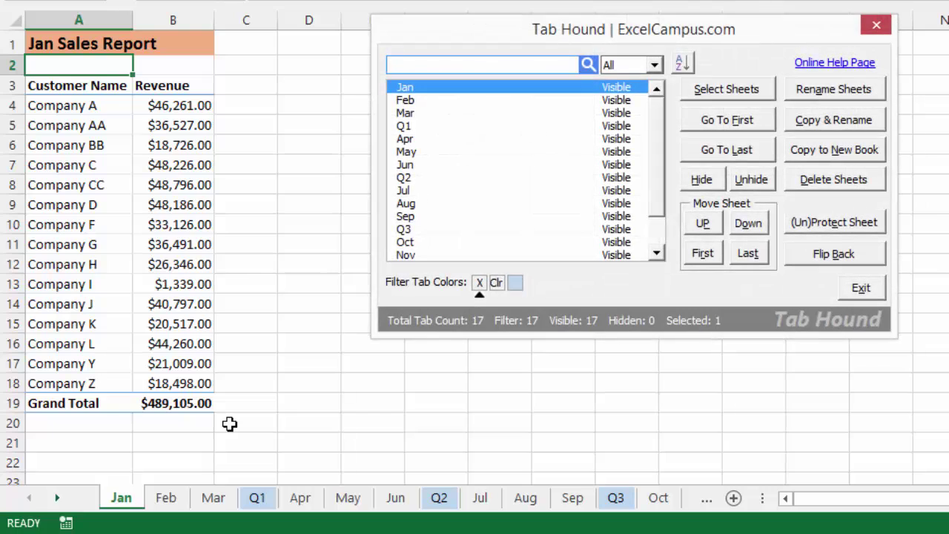
type("tab")
key("Return")
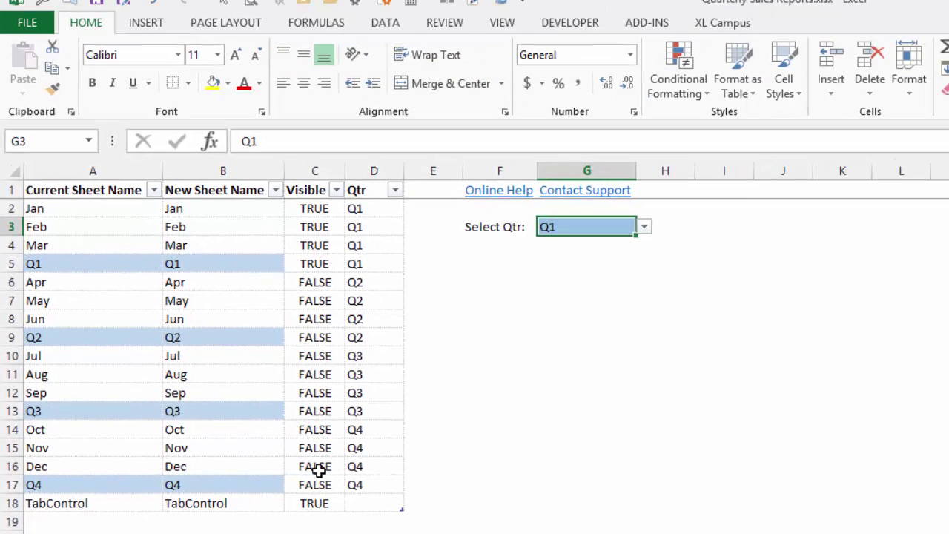
Run and confirm the Tab Control update, leaving only Jan–Mar, Q1 and TabControl sheets visible
left_click(721, 23)
left_click(204, 75)
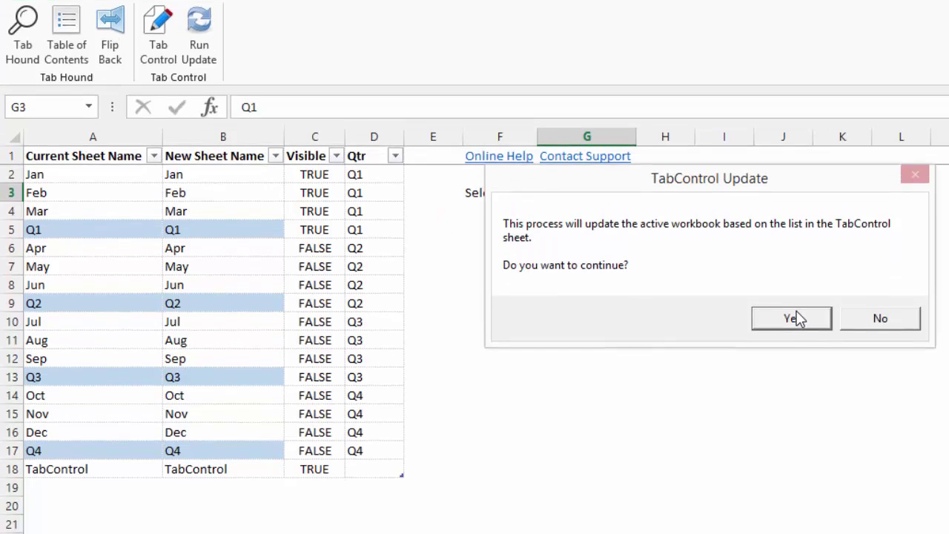
left_click(791, 351)
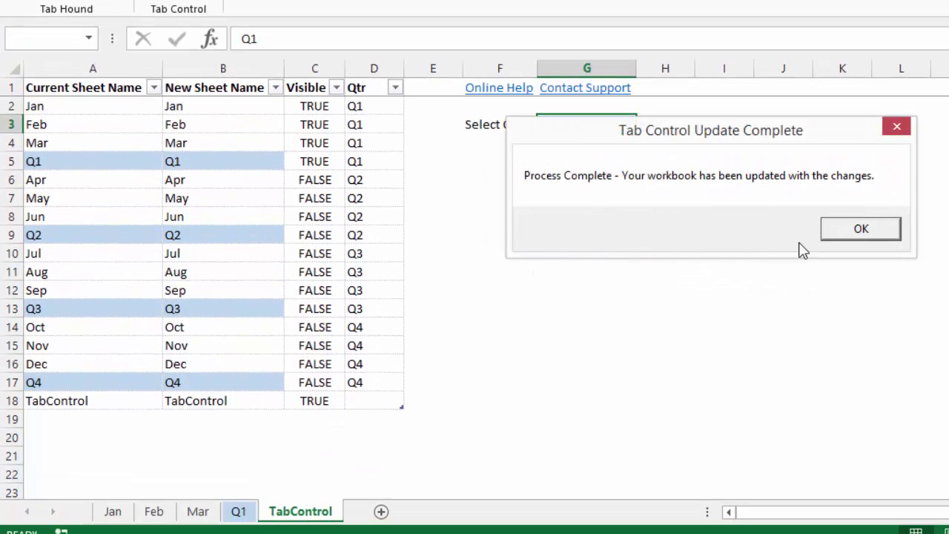
left_click(849, 233)
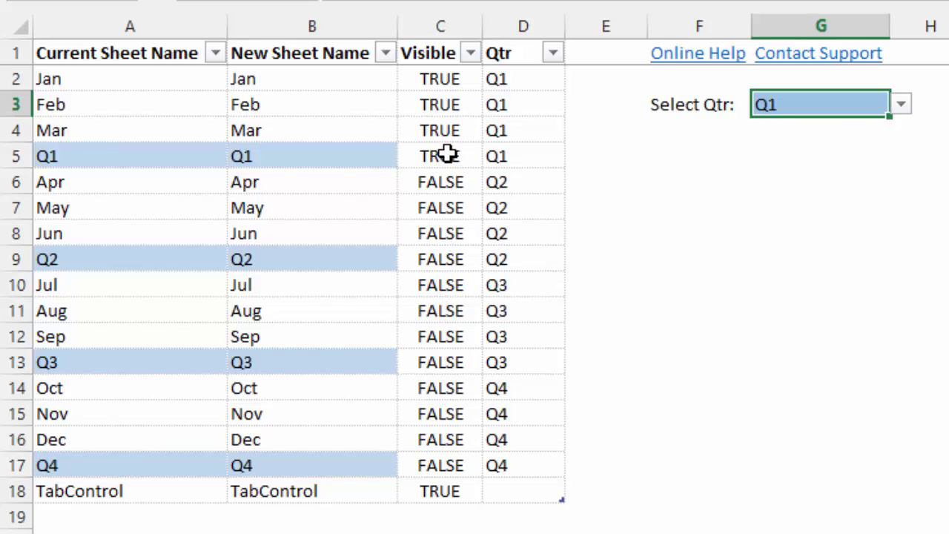
left_click_drag(435, 78, 443, 259)
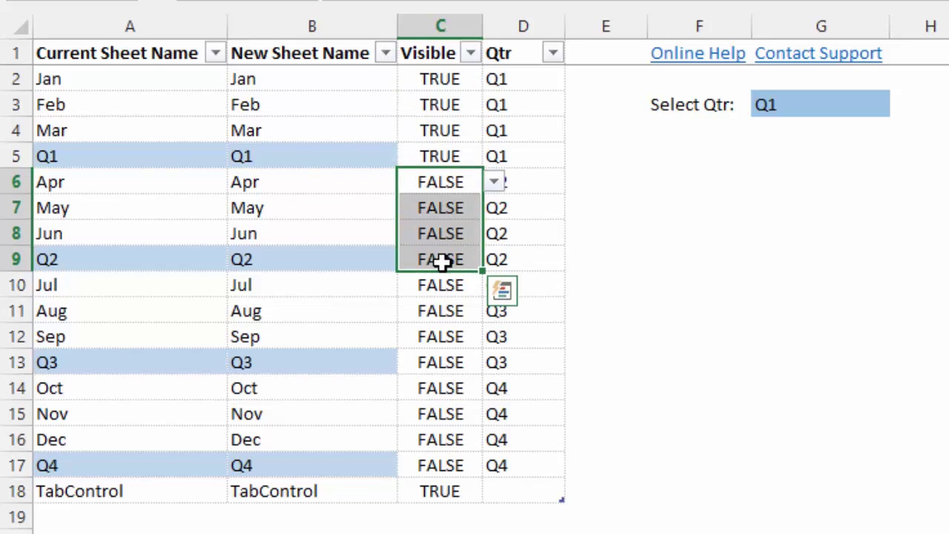
left_click_drag(442, 284, 450, 467)
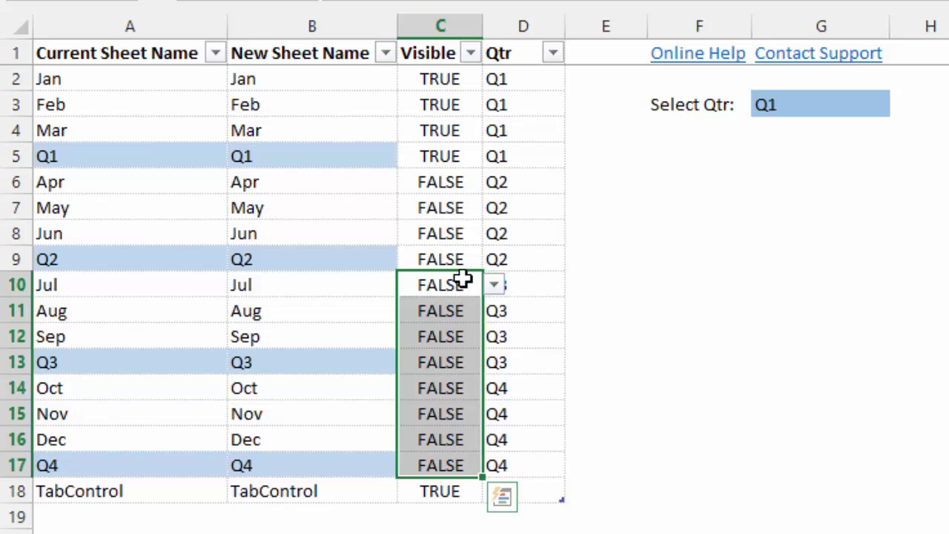
left_click(443, 82)
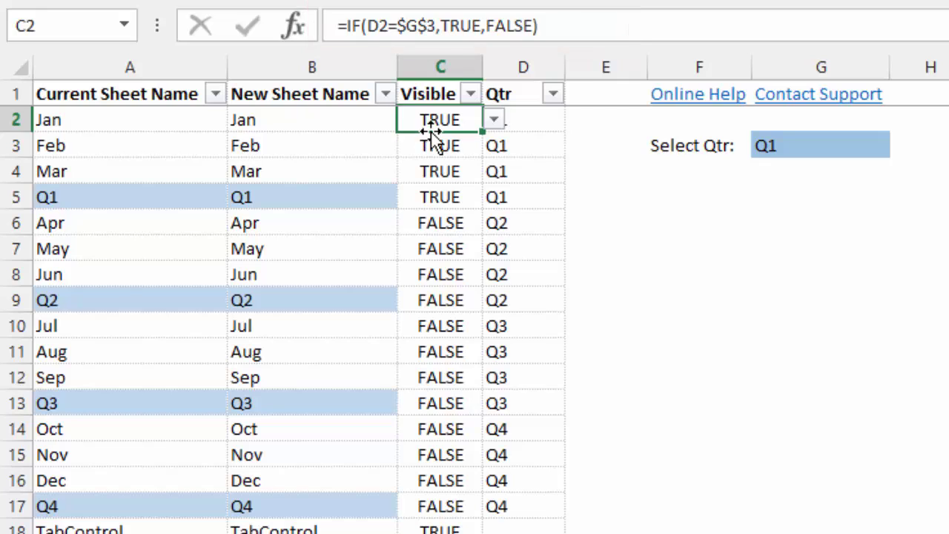
left_click(516, 117)
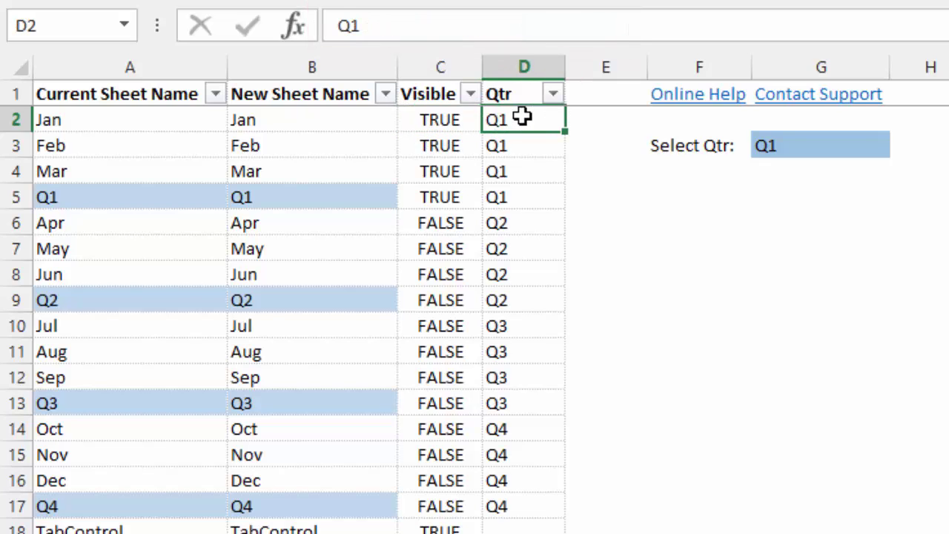
left_click(824, 149)
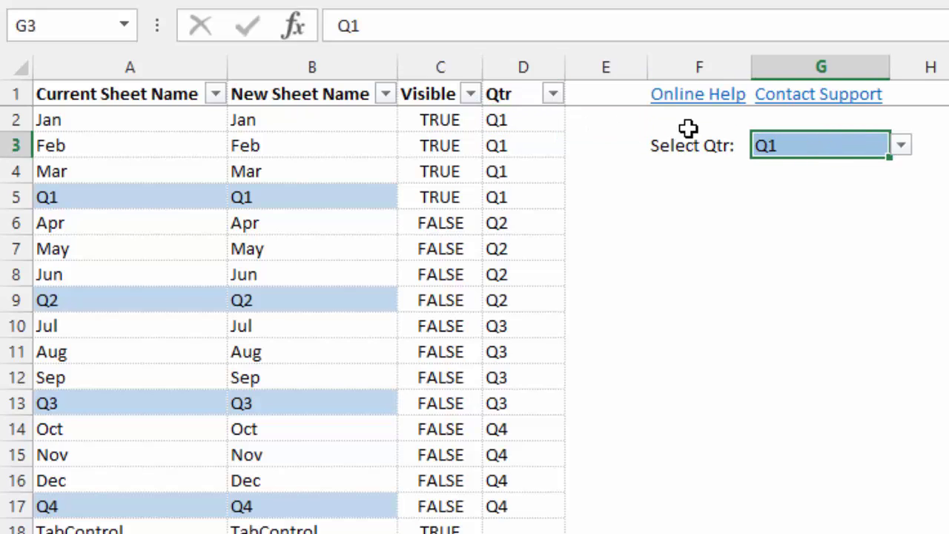
left_click(467, 123)
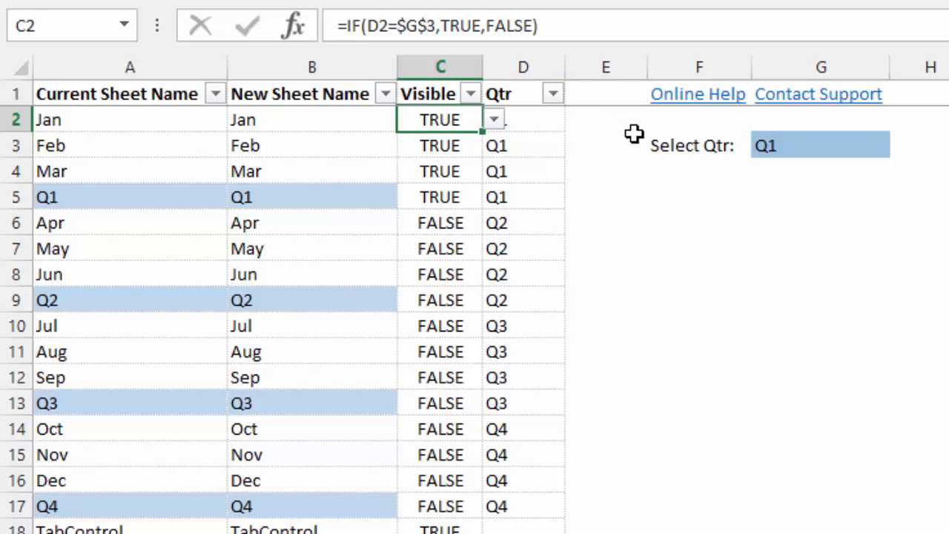
Set the G3 quarter choice to Q2 and review the resulting FALSE Visible values for other quarters
left_click(865, 141)
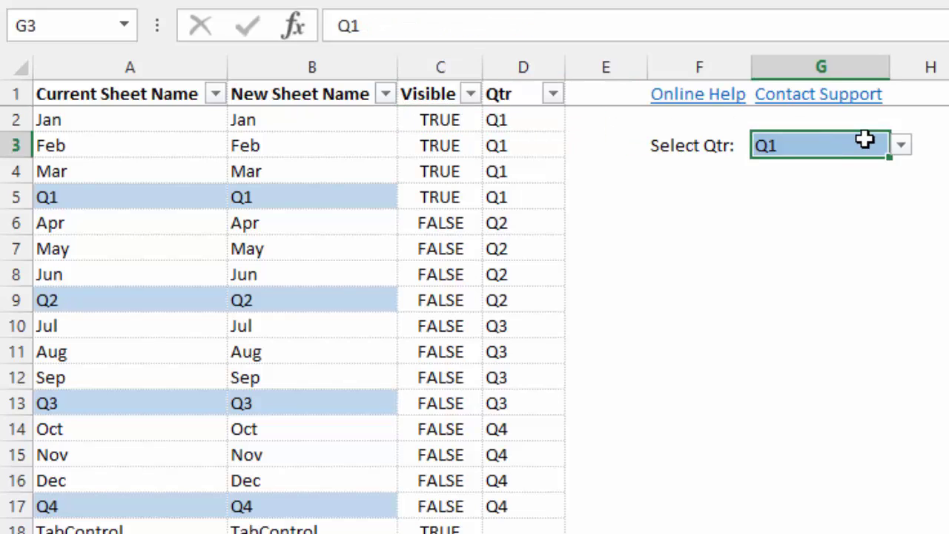
left_click(901, 147)
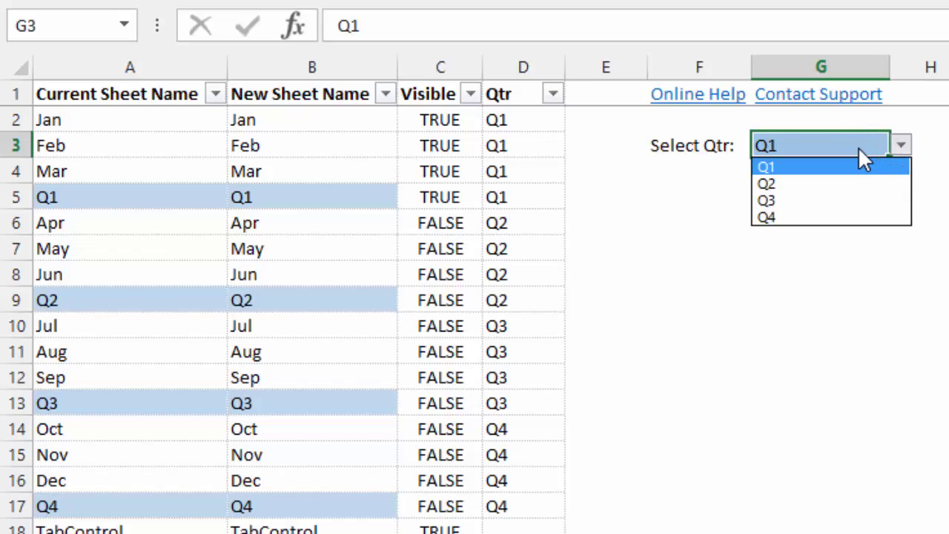
left_click(769, 188)
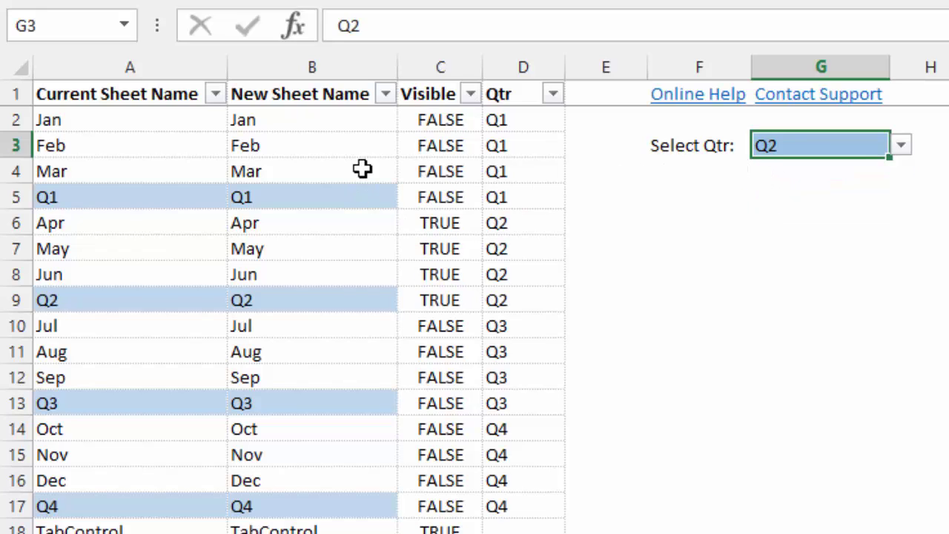
left_click(405, 115)
left_click_drag(405, 115, 417, 289)
left_click_drag(423, 324, 417, 508)
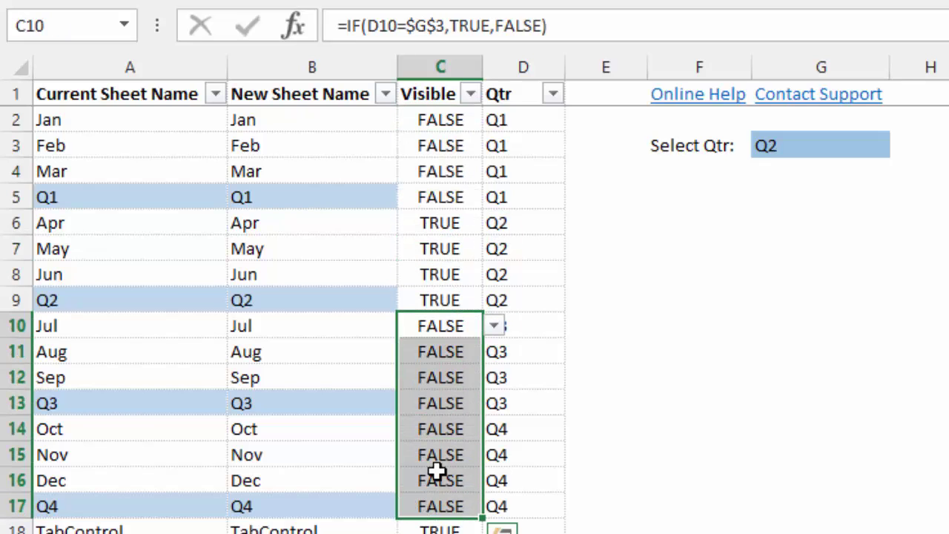
Reopen the G3 quarter dropdown to change the selection away from Q2
left_click(836, 145)
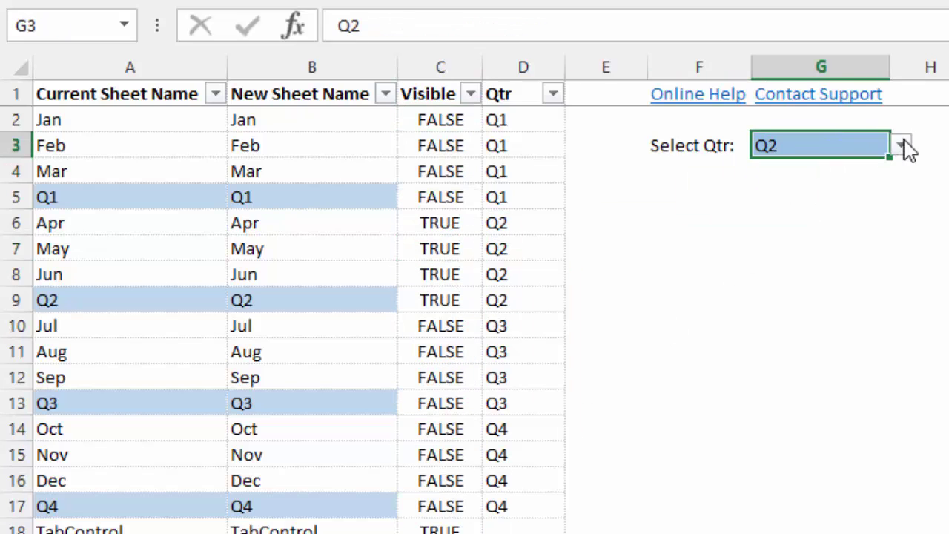
left_click(901, 145)
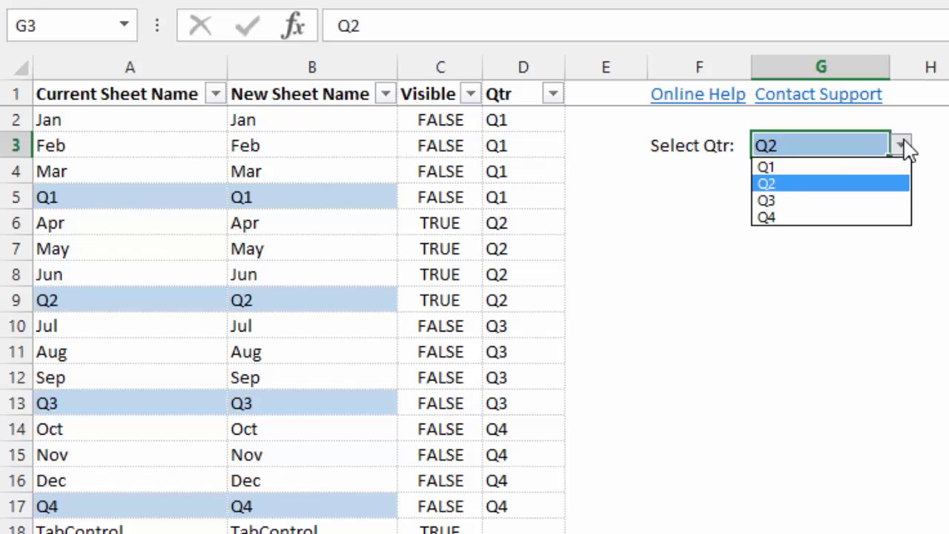
left_click(777, 185)
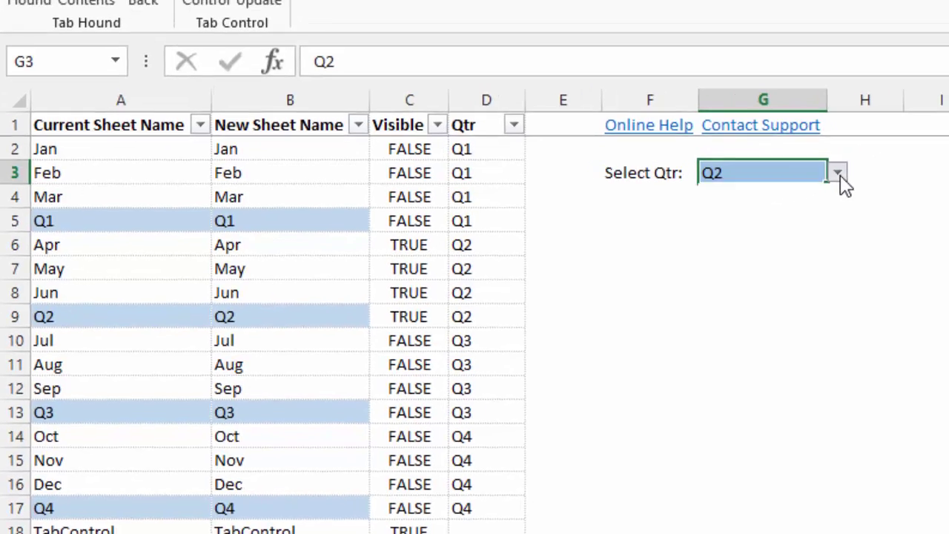
left_click(838, 176)
Select Q3 and run the confirmed Tab Control update for the Jul–Sep and Q3 sheets
left_click(633, 260)
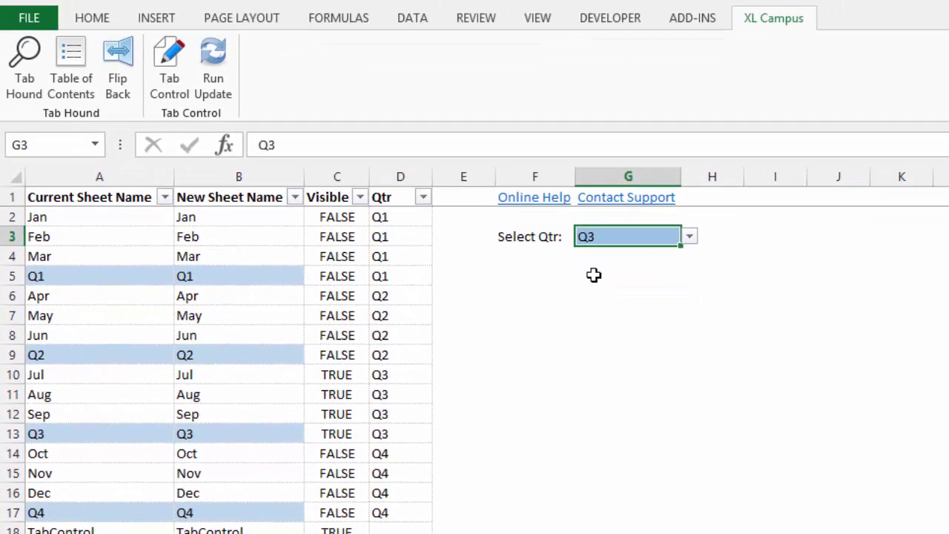
left_click(215, 81)
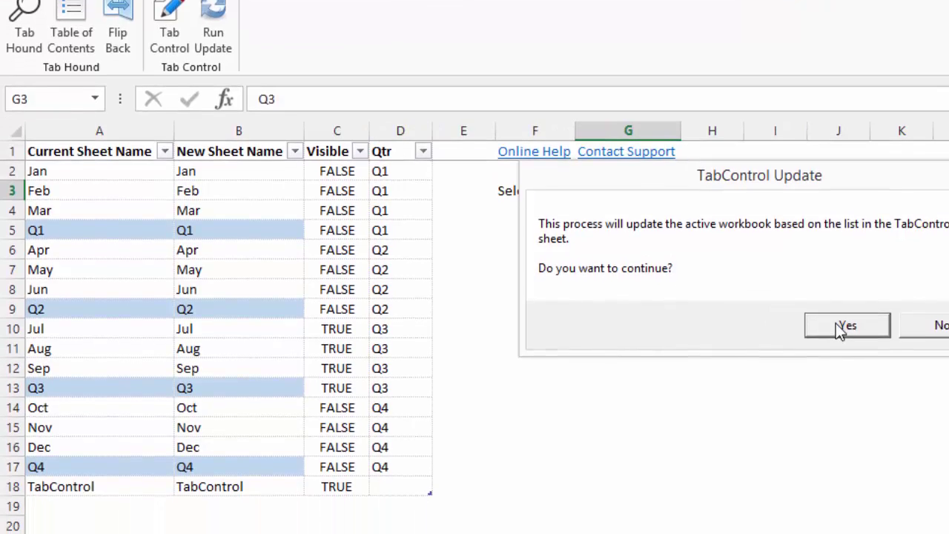
left_click(847, 370)
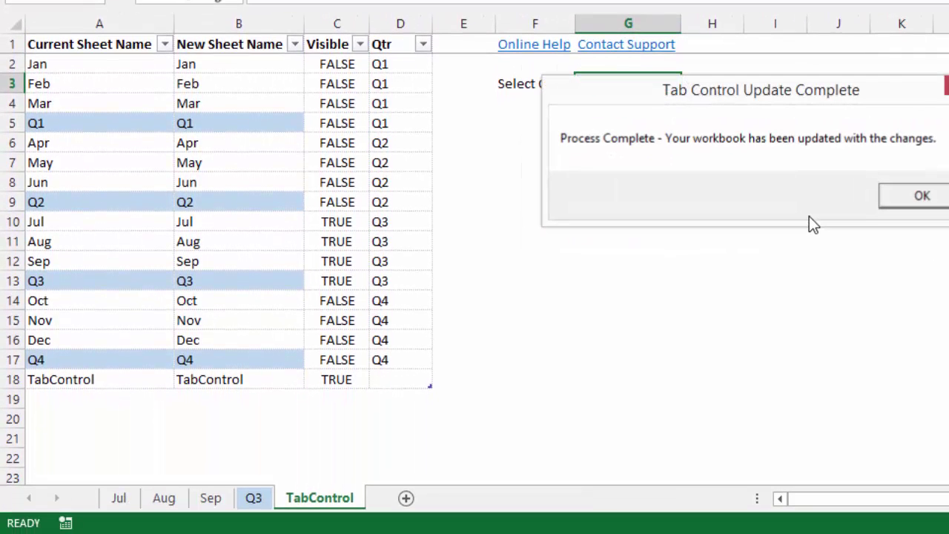
left_click(919, 197)
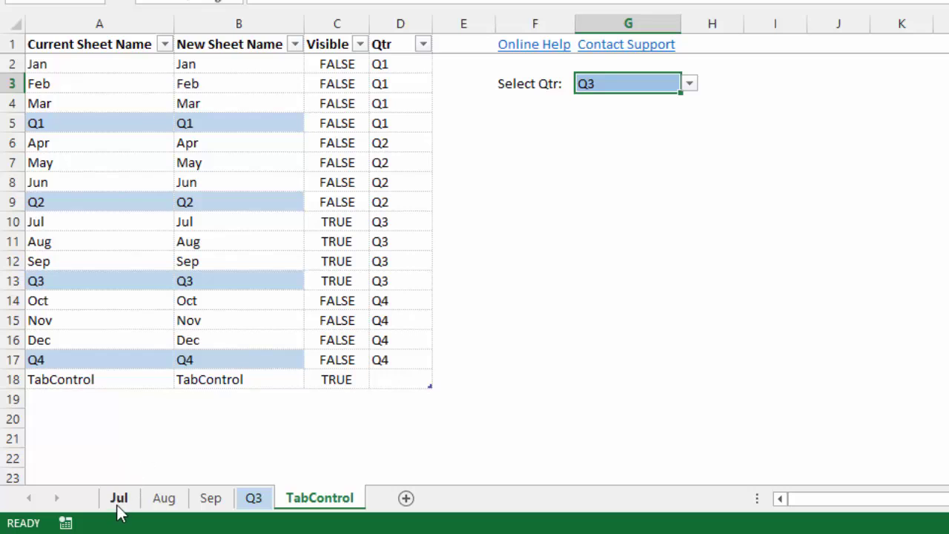